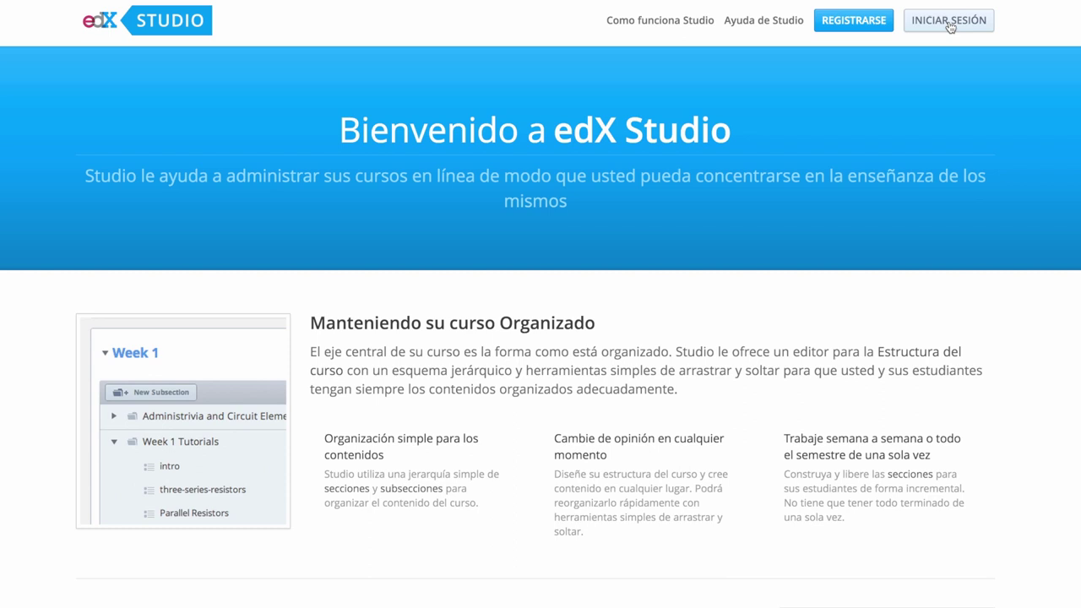
Open the INICIAR SESIÓN sign-in page from the edX Studio landing page
{"action": "left_click", "coordinate": [950, 27]}
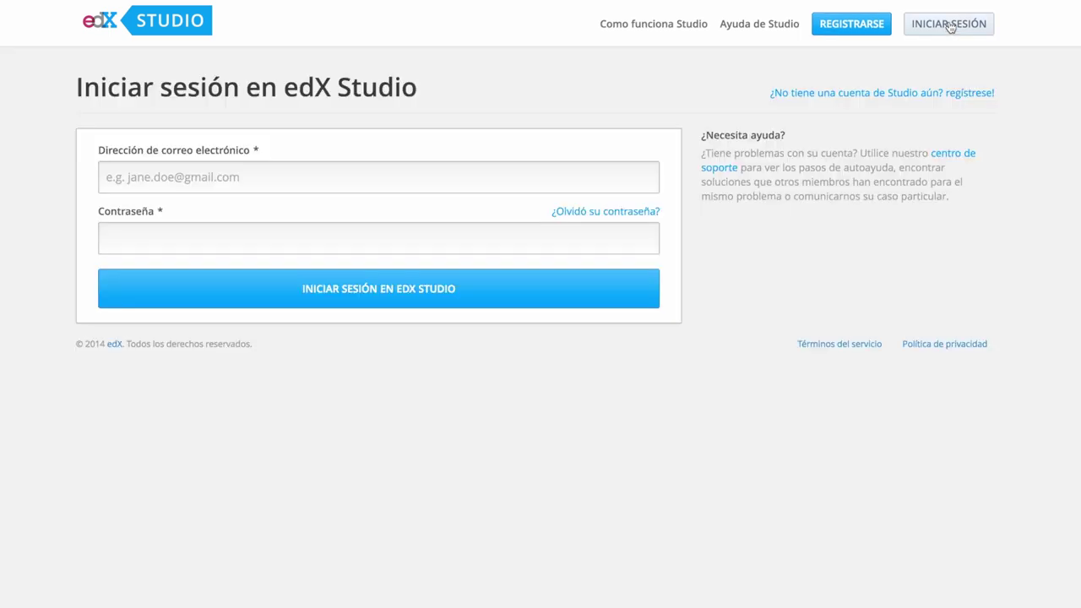
Enter the account e-mail address and password, then submit Iniciar sesión en edX Studio
{"action": "left_click", "coordinate": [359, 182]}
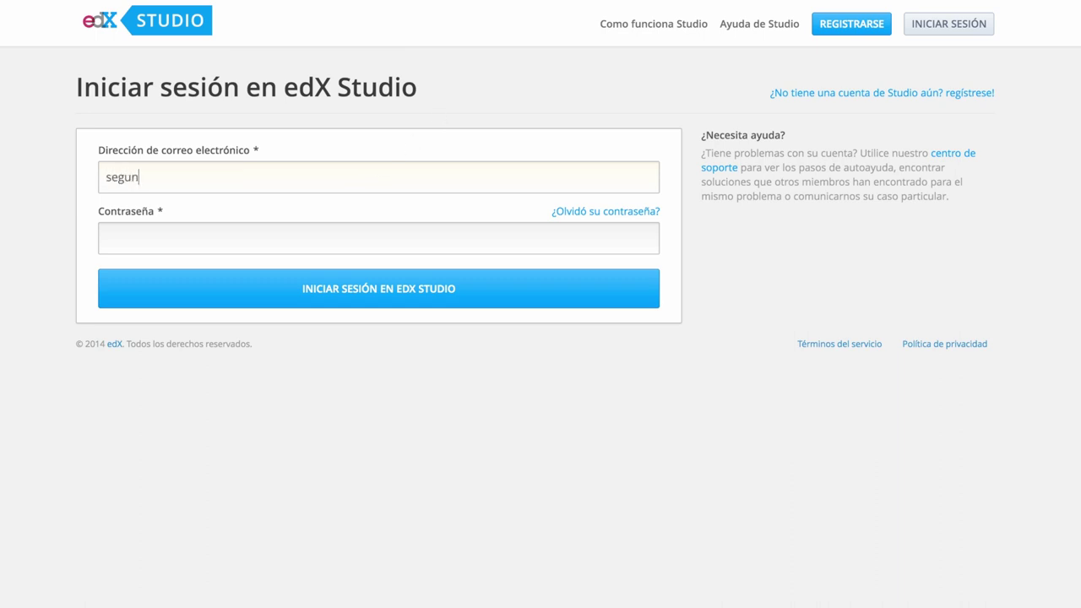
{"action": "key", "text": "Left"}
{"action": "left_click", "coordinate": [215, 182]}
{"action": "type", "text": "gmail.com"}
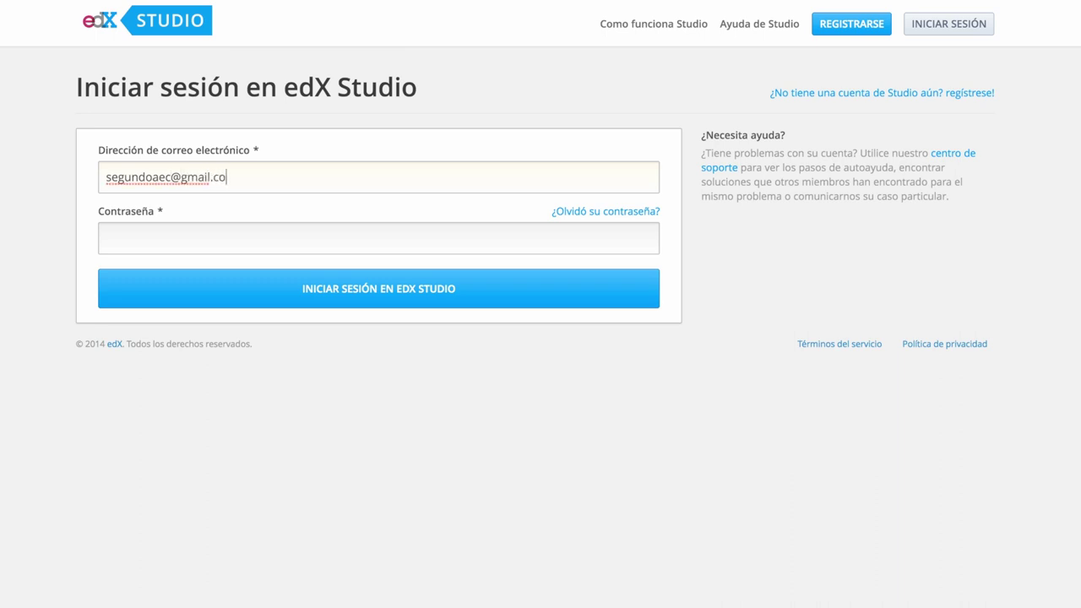
{"action": "left_click", "coordinate": [120, 237]}
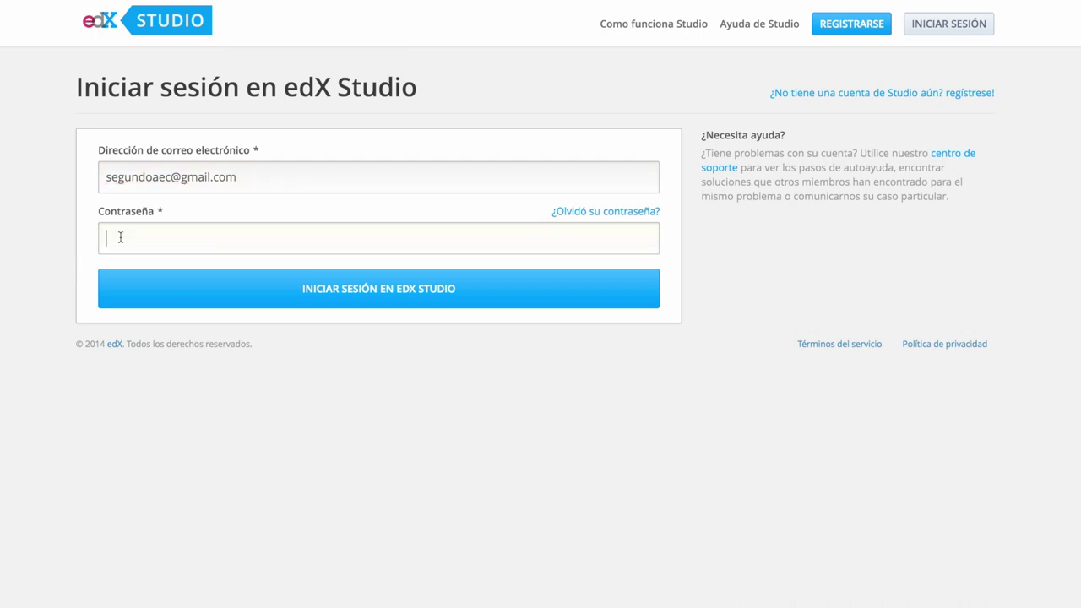
{"action": "type", "text": "•••••••••••"}
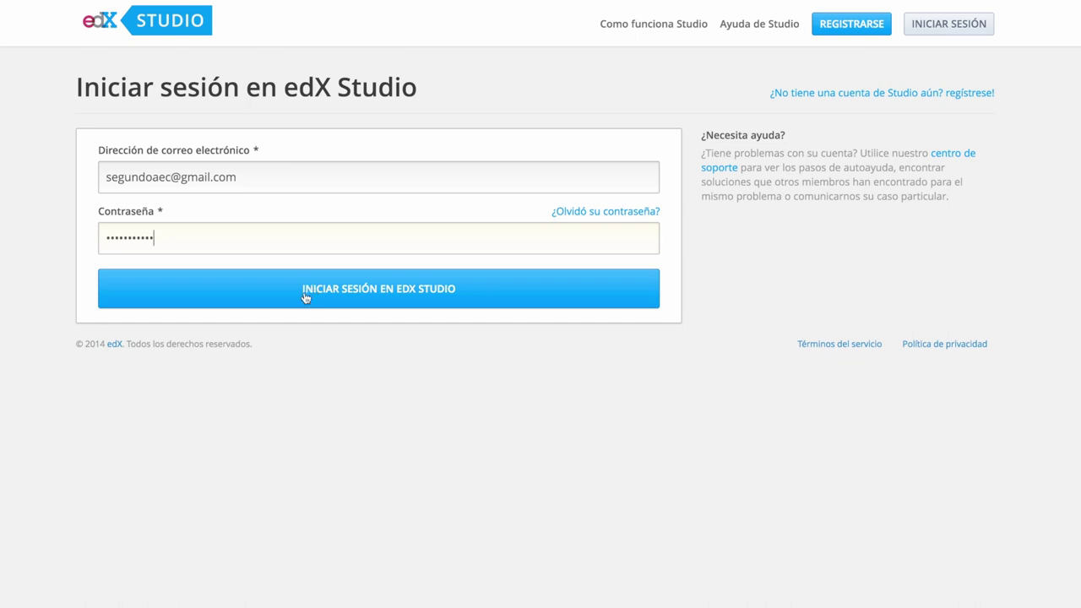
{"action": "left_click", "coordinate": [359, 292]}
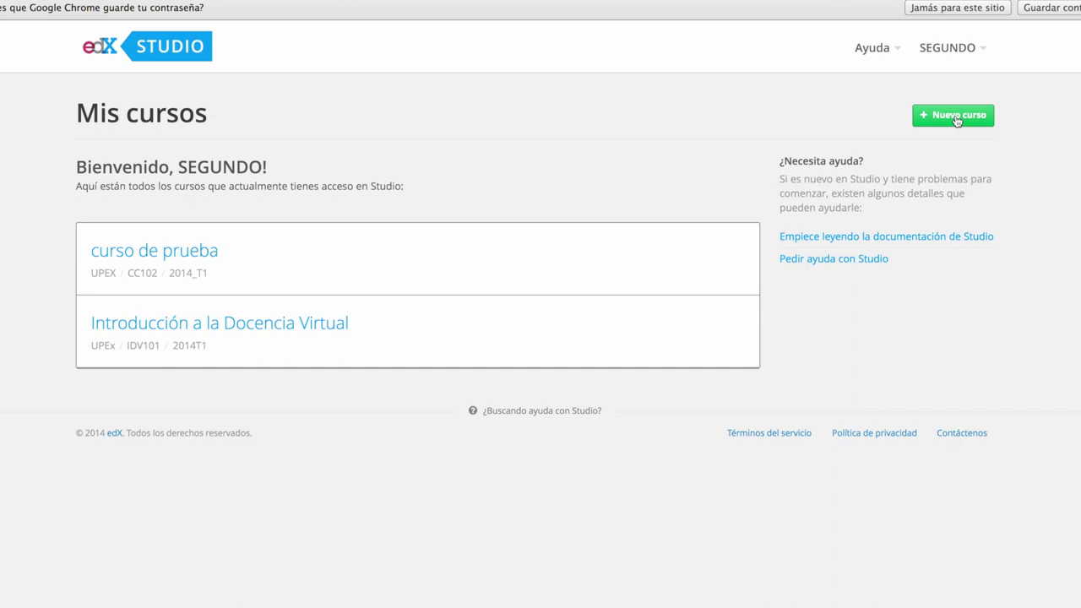
Open the empty Crear un nuevo curso form with the Nuevo curso button
{"action": "left_click", "coordinate": [957, 121]}
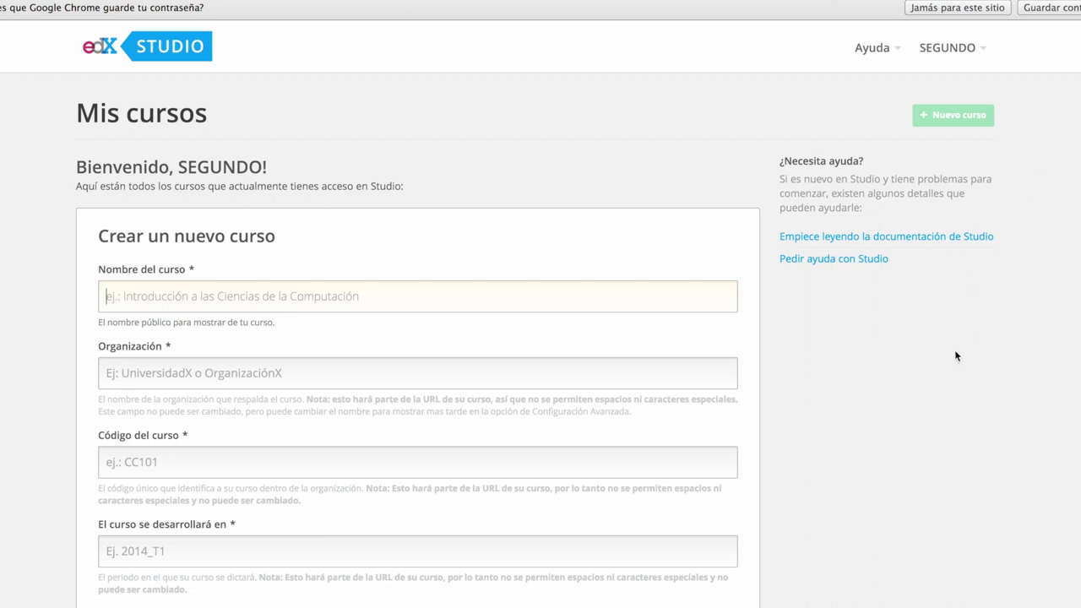
Review the new-course form, leave the education level at None, and cancel it
{"action": "scroll", "coordinate": [935, 360], "scroll_direction": "down", "scroll_amount": 1}
{"action": "scroll", "coordinate": [936, 361], "scroll_direction": "down", "scroll_amount": 1}
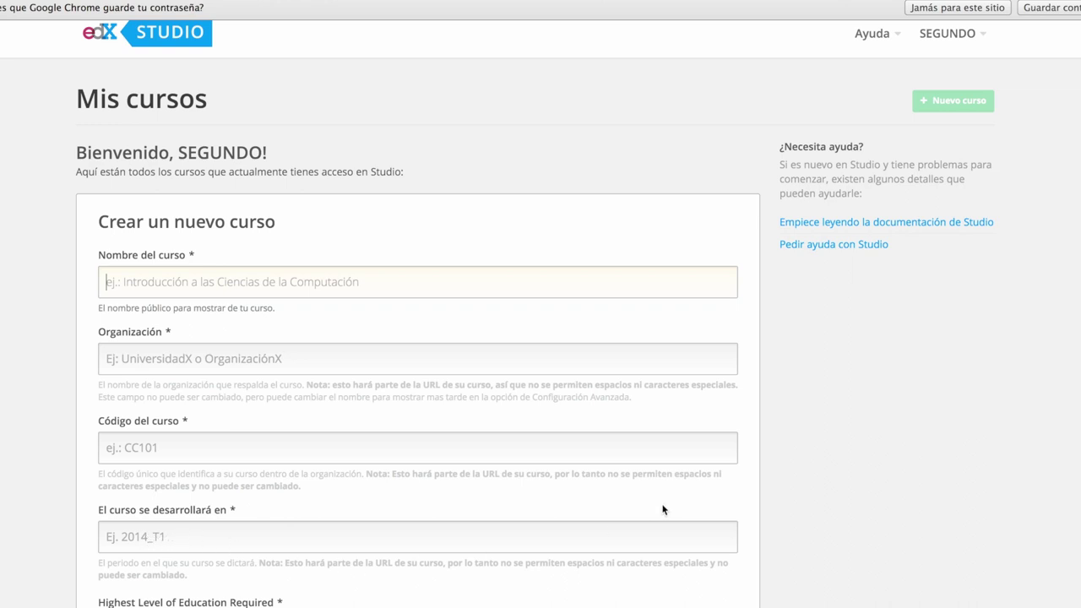
{"action": "scroll", "coordinate": [999, 409], "scroll_direction": "down", "scroll_amount": 3}
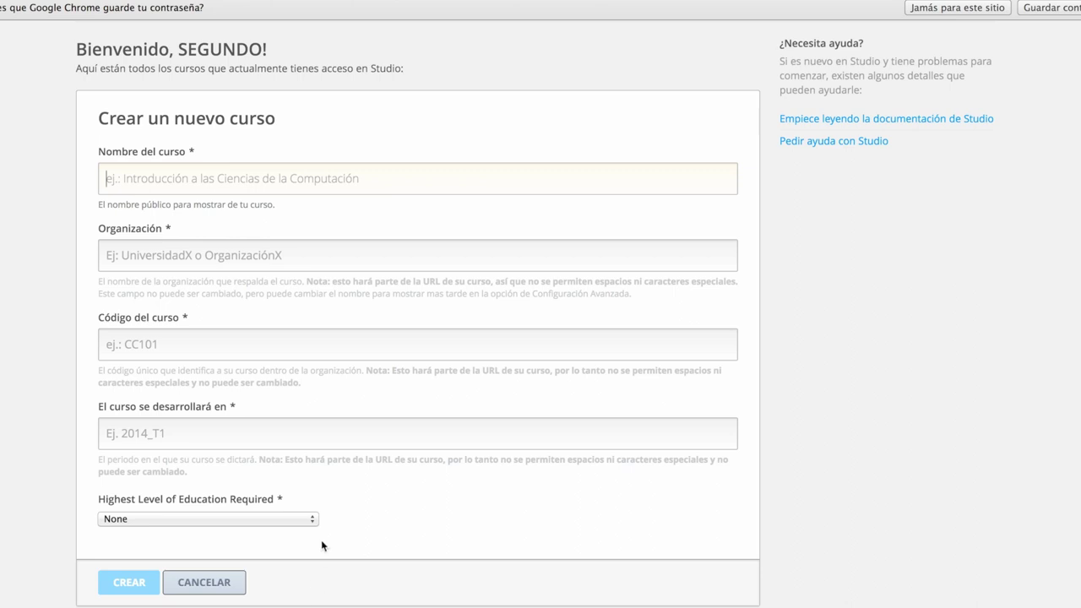
{"action": "left_click", "coordinate": [313, 521]}
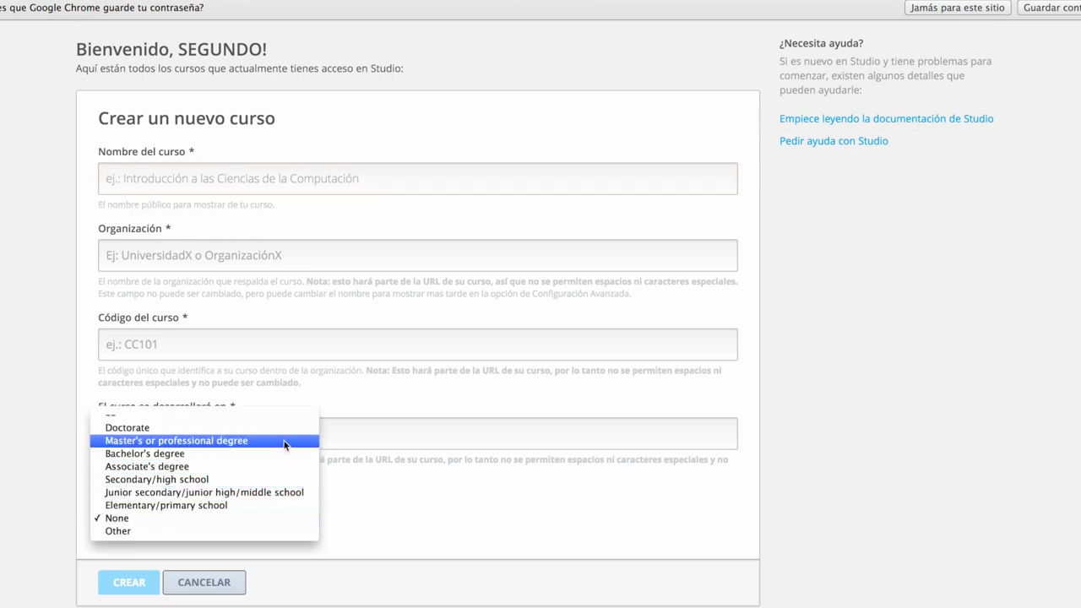
{"action": "left_click", "coordinate": [361, 502]}
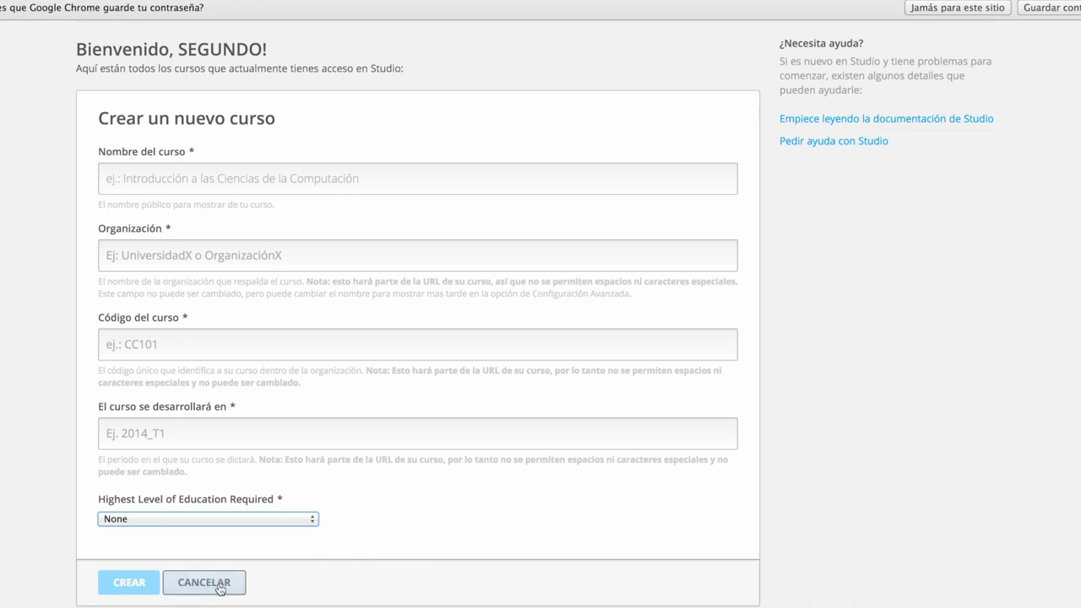
{"action": "left_click", "coordinate": [218, 597]}
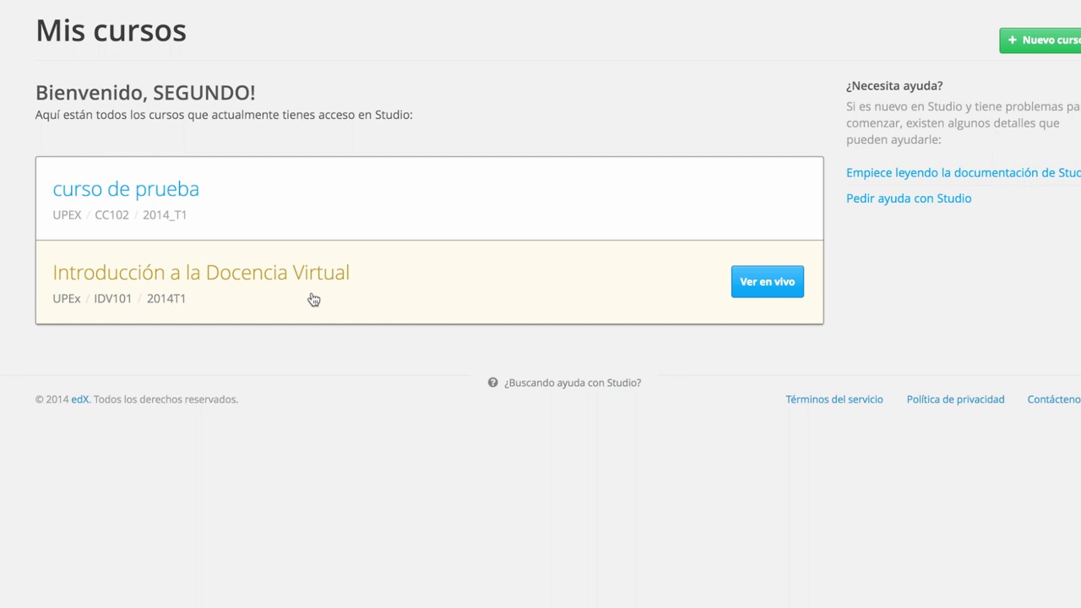
Open the Introducción a la Docencia Virtual course from the Mis cursos list
{"action": "left_click", "coordinate": [314, 300]}
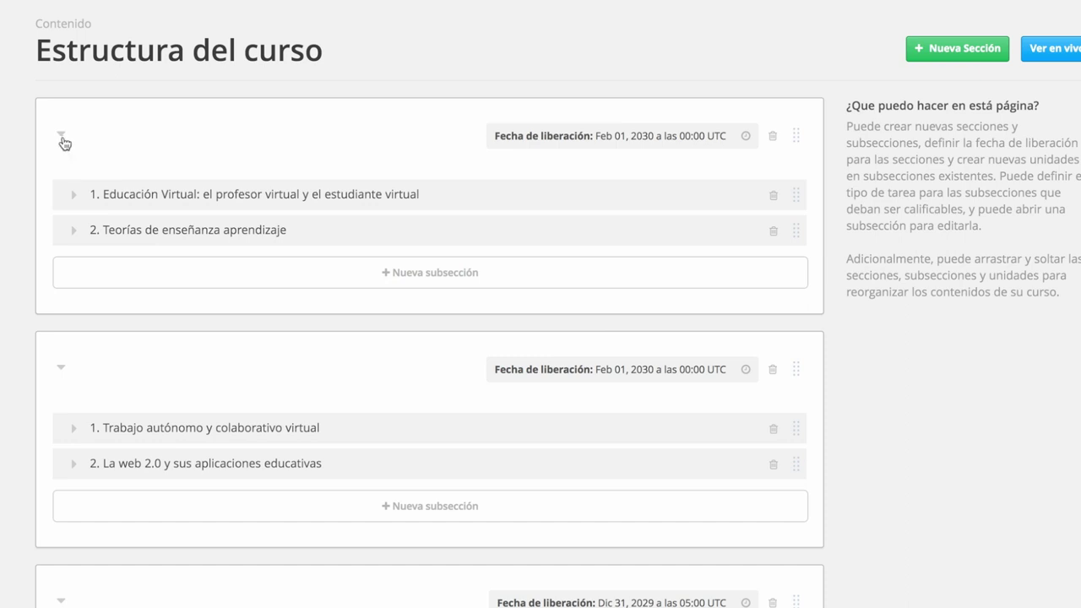
Collapse Entornos Virtuales, Planificando un curso, Gestión de publicaciones and Educación Virtual sections
{"action": "left_click", "coordinate": [64, 369]}
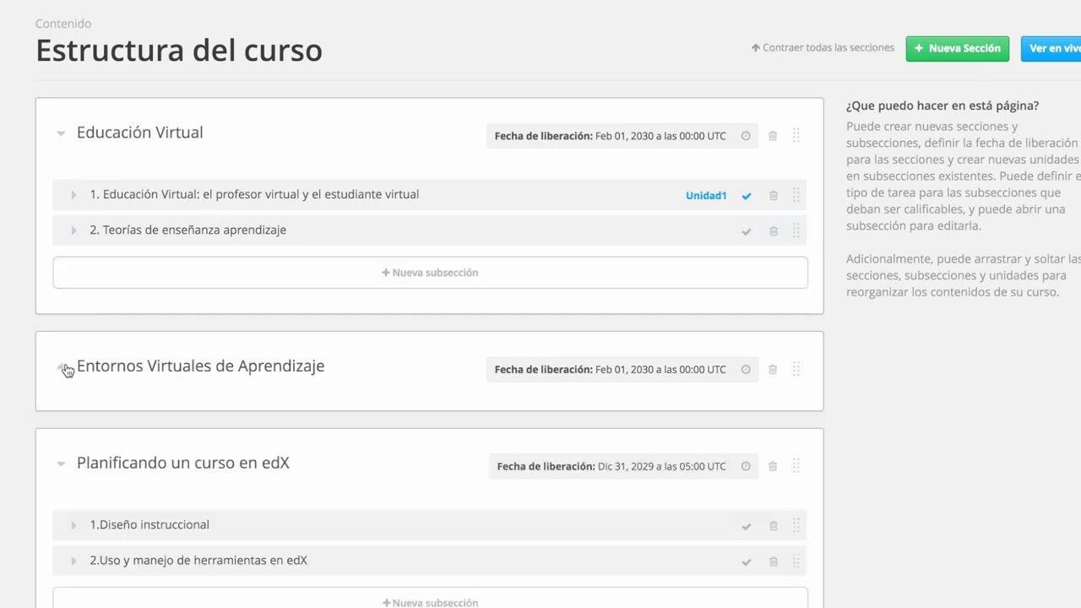
{"action": "left_click", "coordinate": [64, 466]}
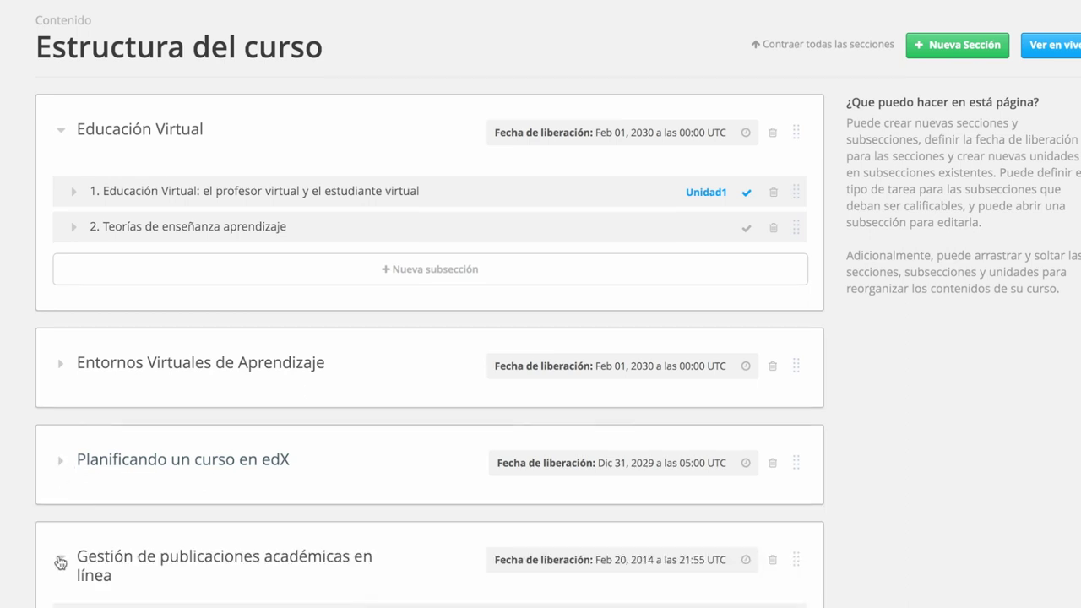
{"action": "left_click", "coordinate": [59, 561]}
{"action": "scroll", "coordinate": [173, 490], "scroll_direction": "down", "scroll_amount": 1}
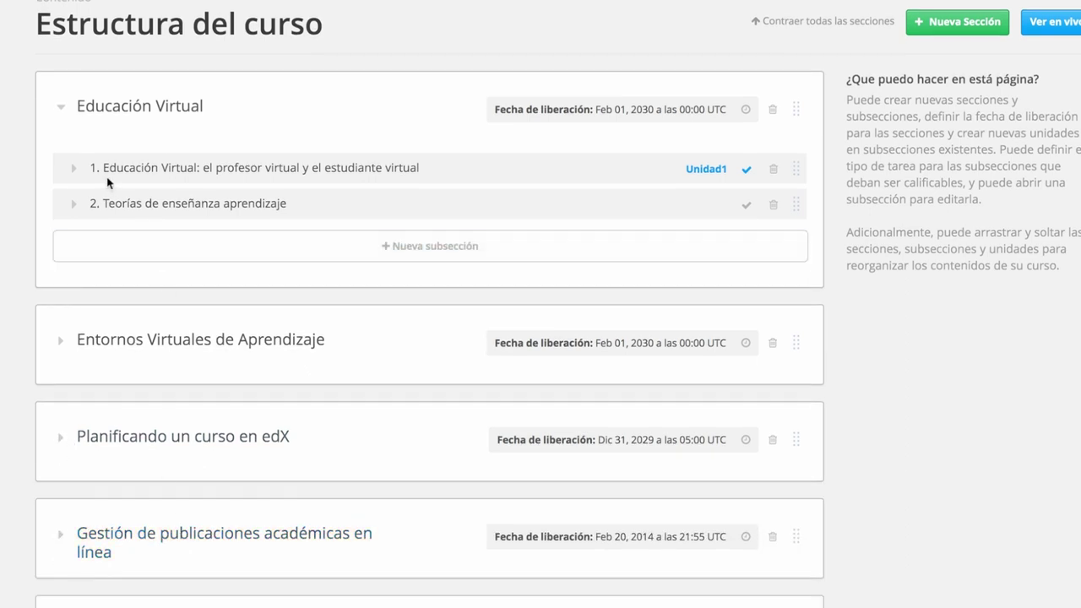
{"action": "left_click", "coordinate": [62, 110]}
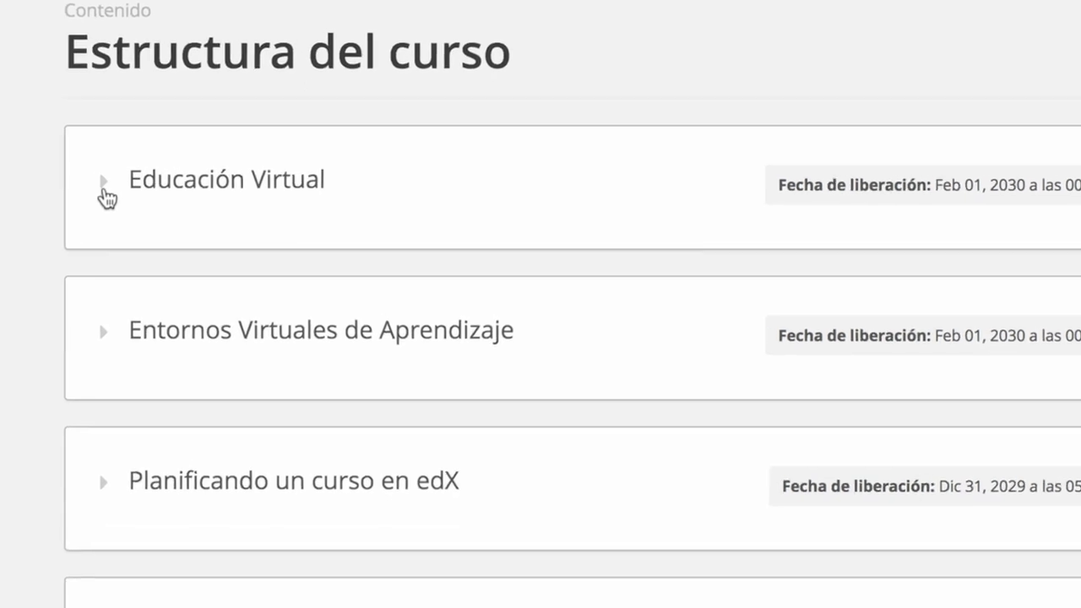
Expand Educación Virtual, view its first subsection's units, then hide them again
{"action": "left_click", "coordinate": [103, 186]}
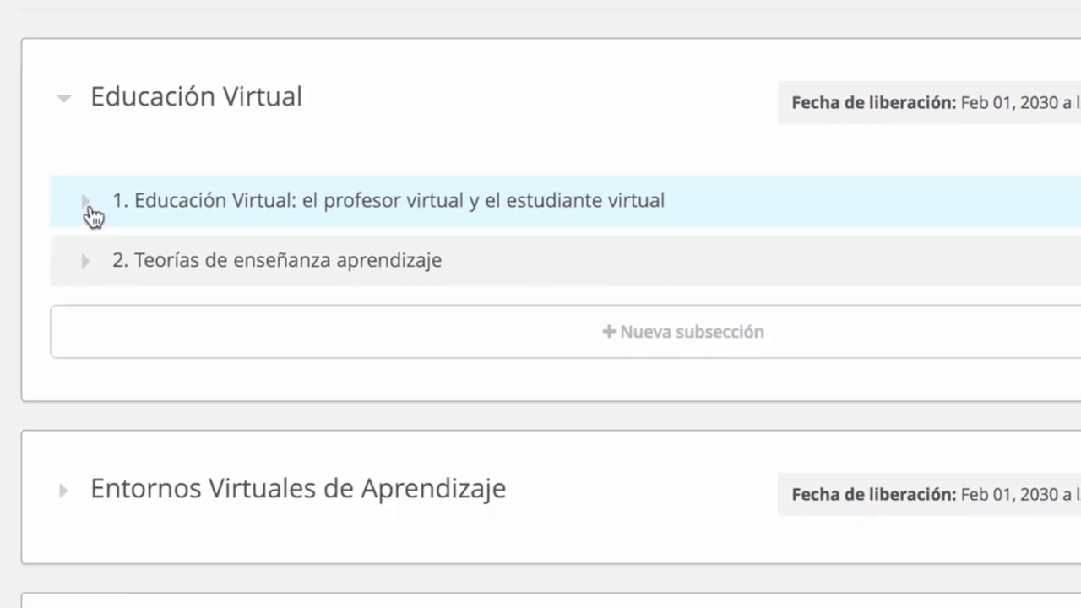
{"action": "left_click", "coordinate": [90, 286]}
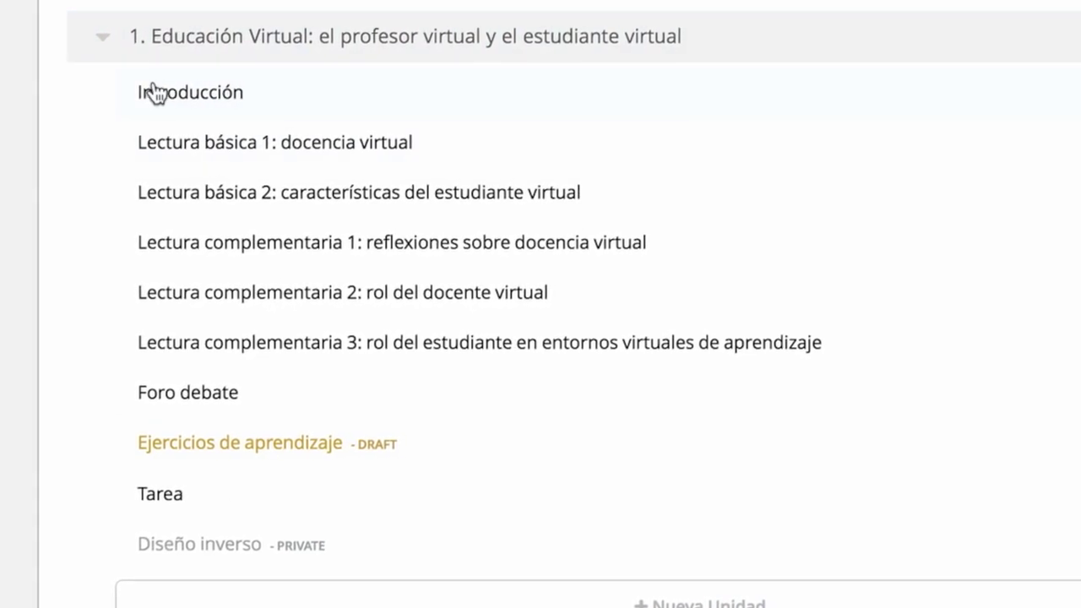
{"action": "left_click", "coordinate": [107, 49]}
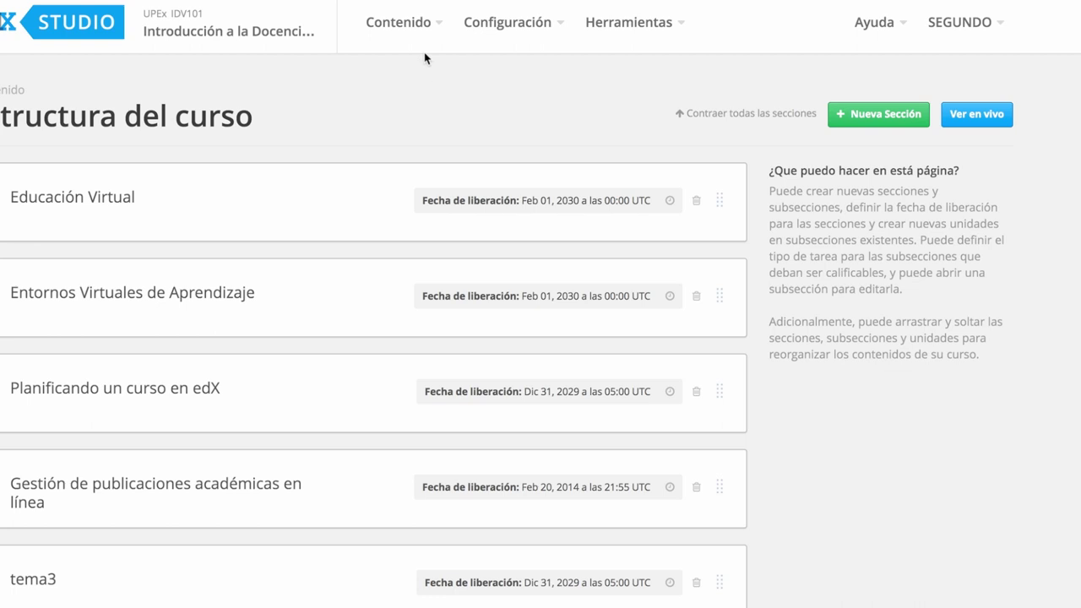
Browse the Contenido, Configuración, Herramientas and Ayuda menus, then reopen Contenido
{"action": "left_click", "coordinate": [440, 30]}
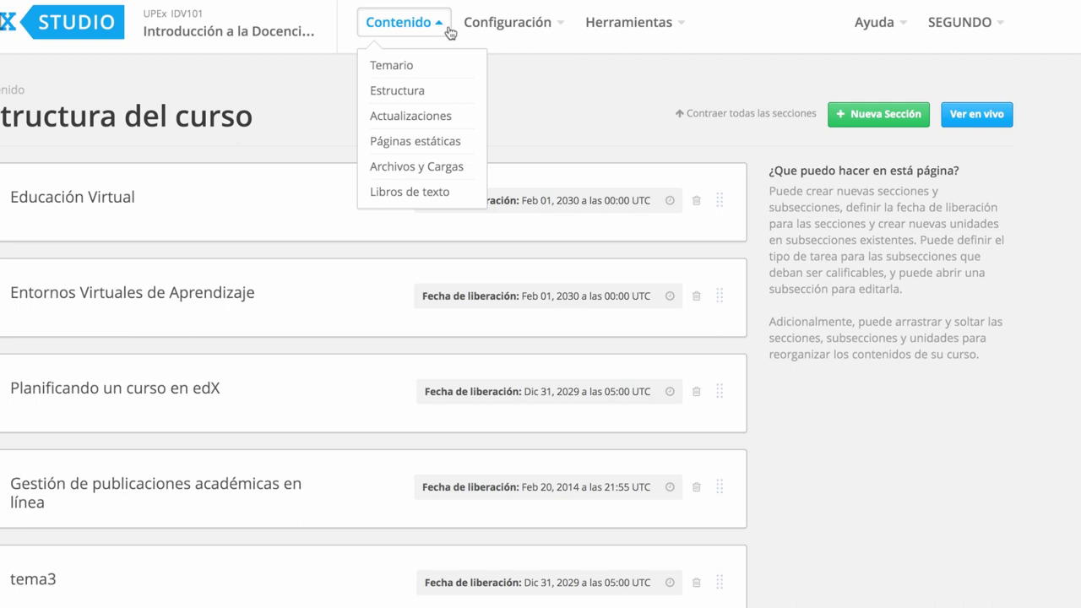
{"action": "left_click", "coordinate": [552, 26]}
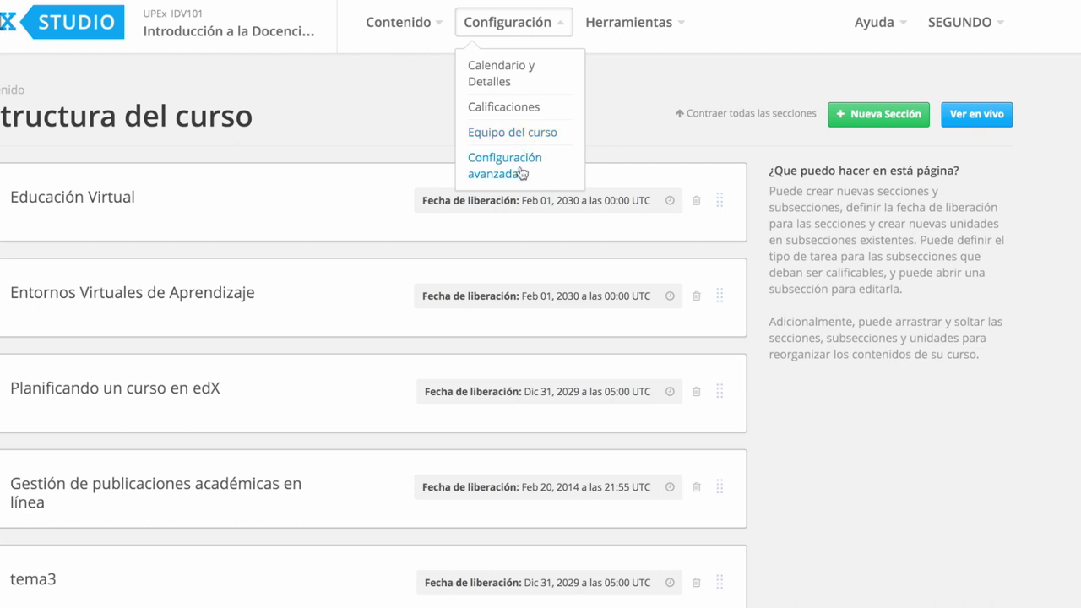
{"action": "left_click", "coordinate": [681, 29]}
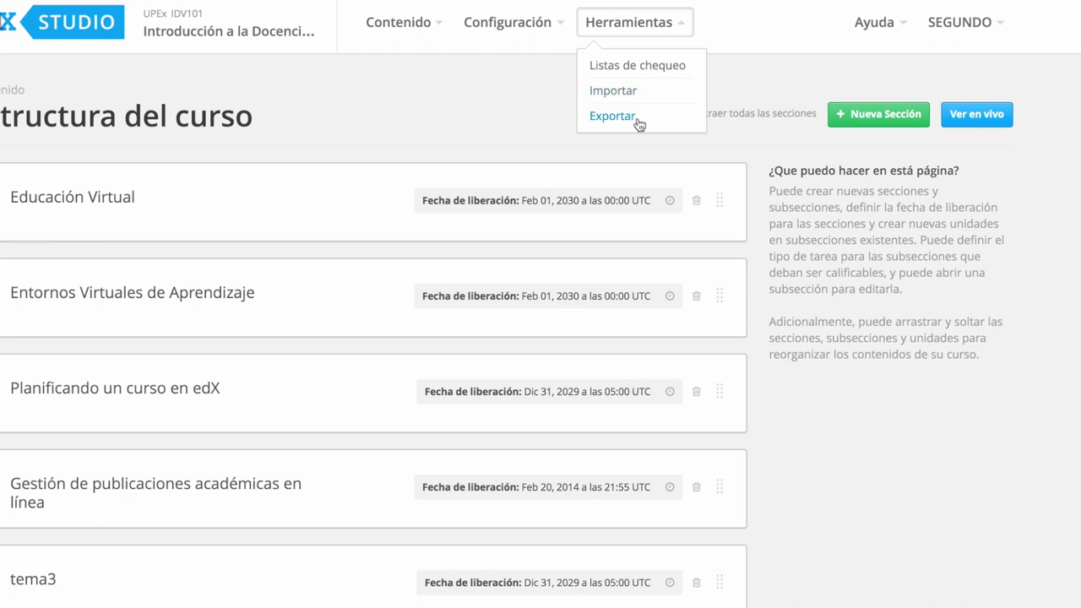
{"action": "left_click", "coordinate": [907, 30]}
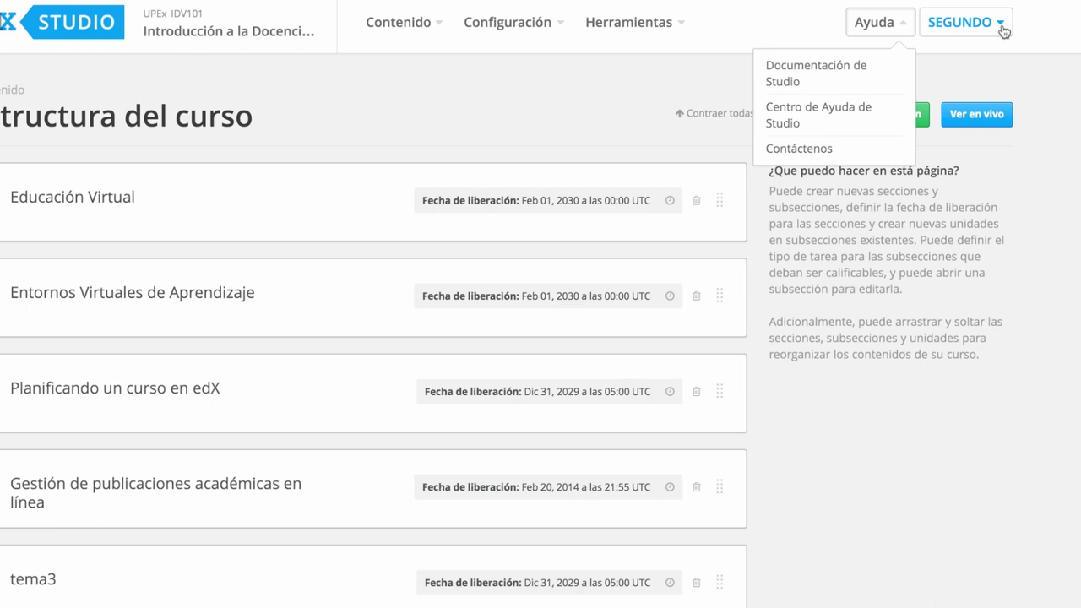
{"action": "left_click", "coordinate": [399, 22]}
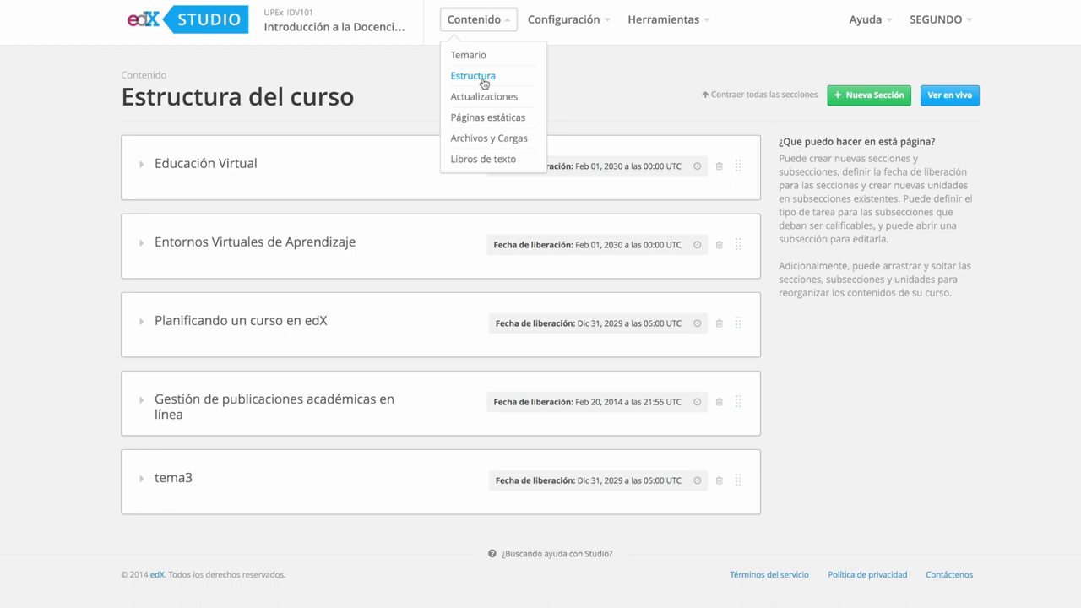
Open the Estructura page and collapse all four course sections
{"action": "left_click", "coordinate": [473, 76]}
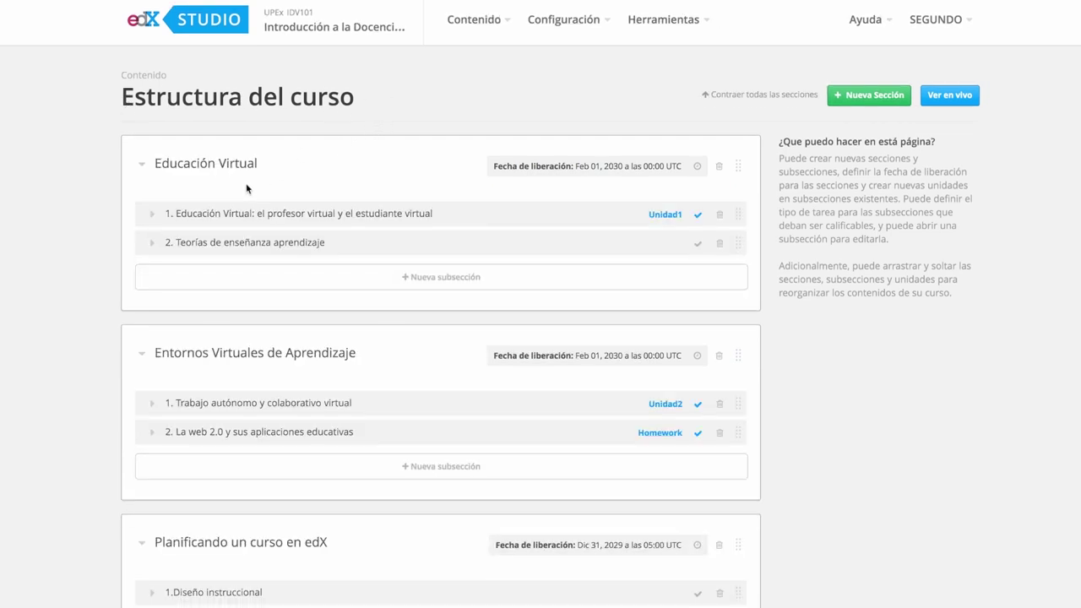
{"action": "left_click", "coordinate": [142, 170]}
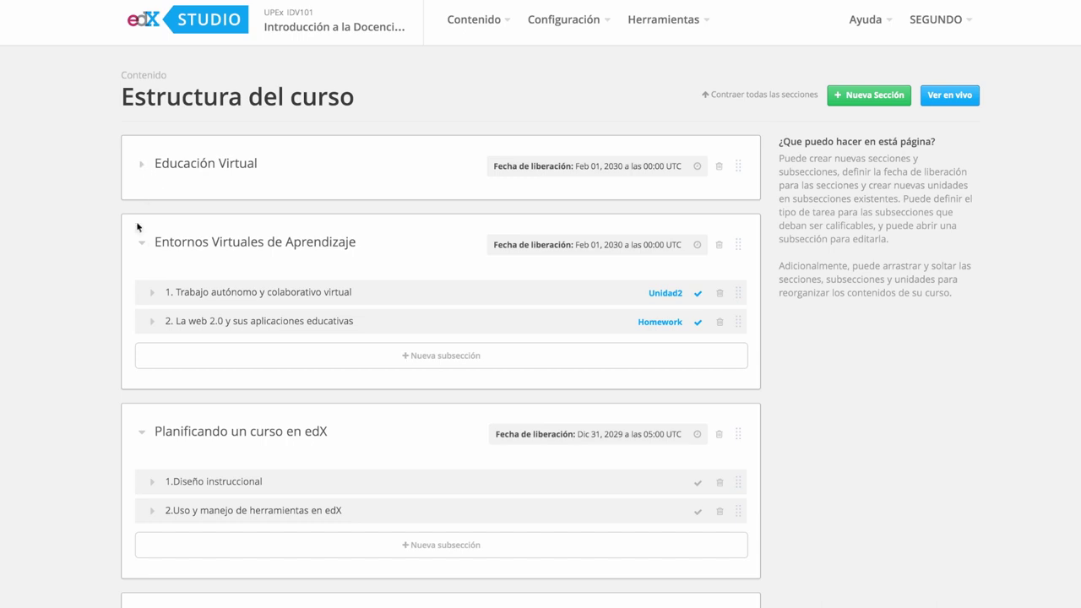
{"action": "left_click", "coordinate": [141, 243]}
{"action": "left_click", "coordinate": [141, 325]}
{"action": "left_click", "coordinate": [141, 400]}
Expand Educación Virtual and its first subsection to list its ten units
{"action": "left_click", "coordinate": [507, 30]}
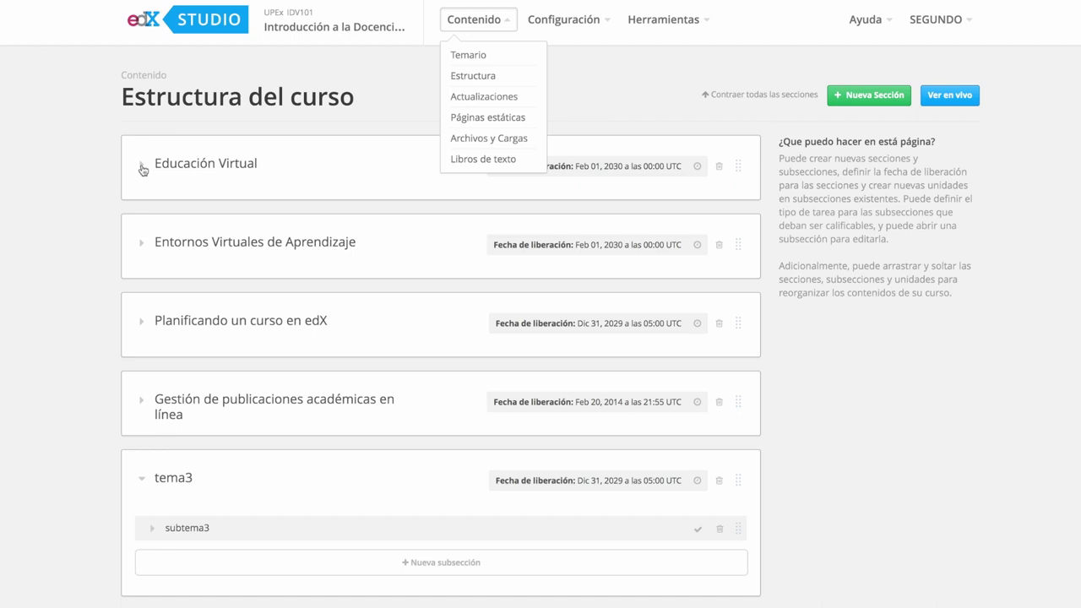
{"action": "left_click", "coordinate": [142, 167]}
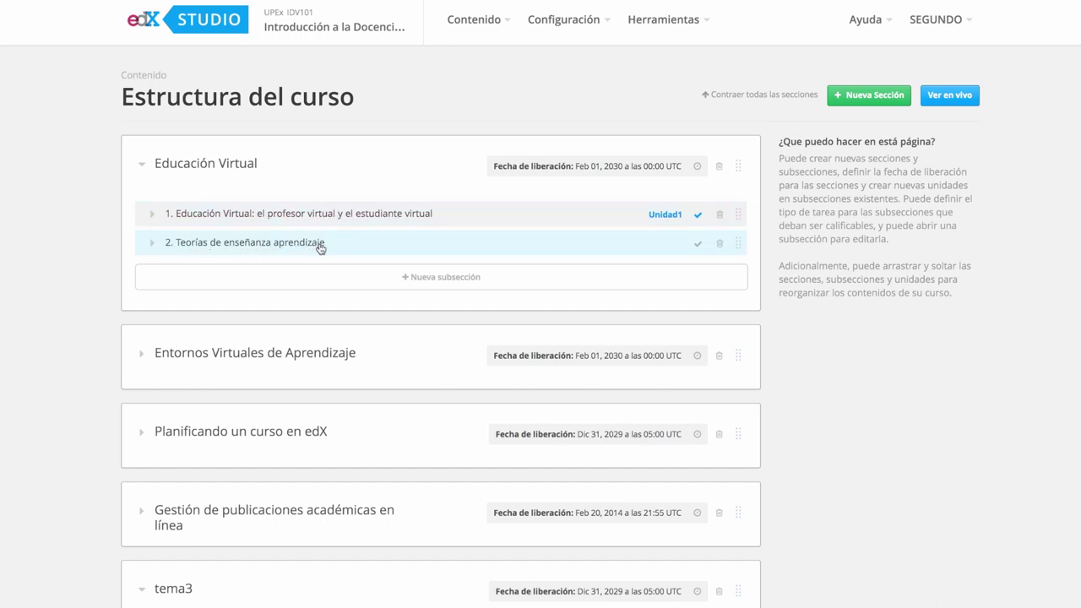
{"action": "left_click", "coordinate": [153, 218]}
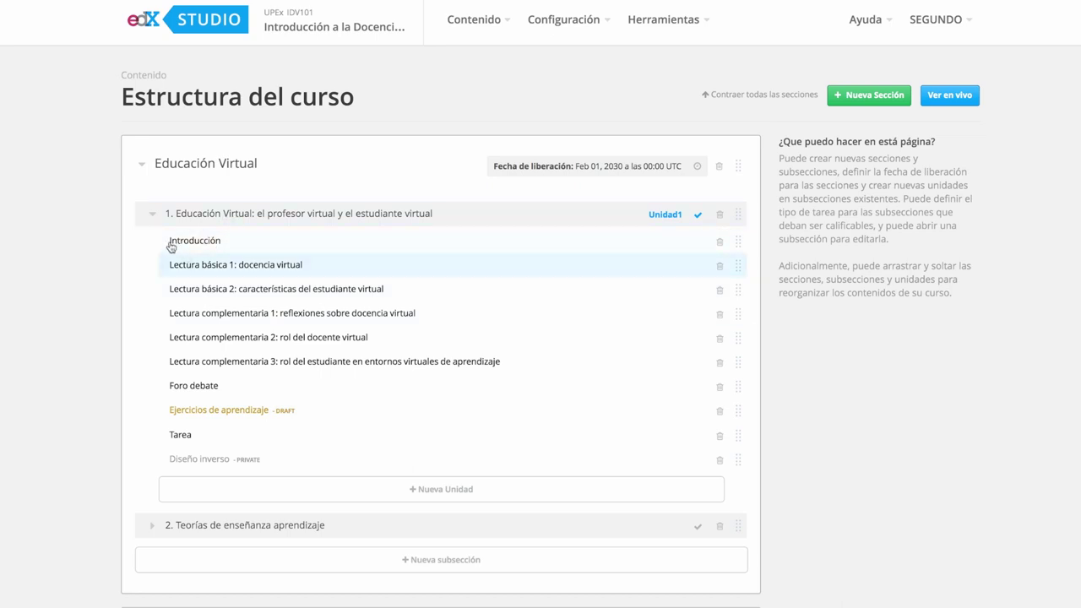
{"action": "left_click", "coordinate": [153, 216]}
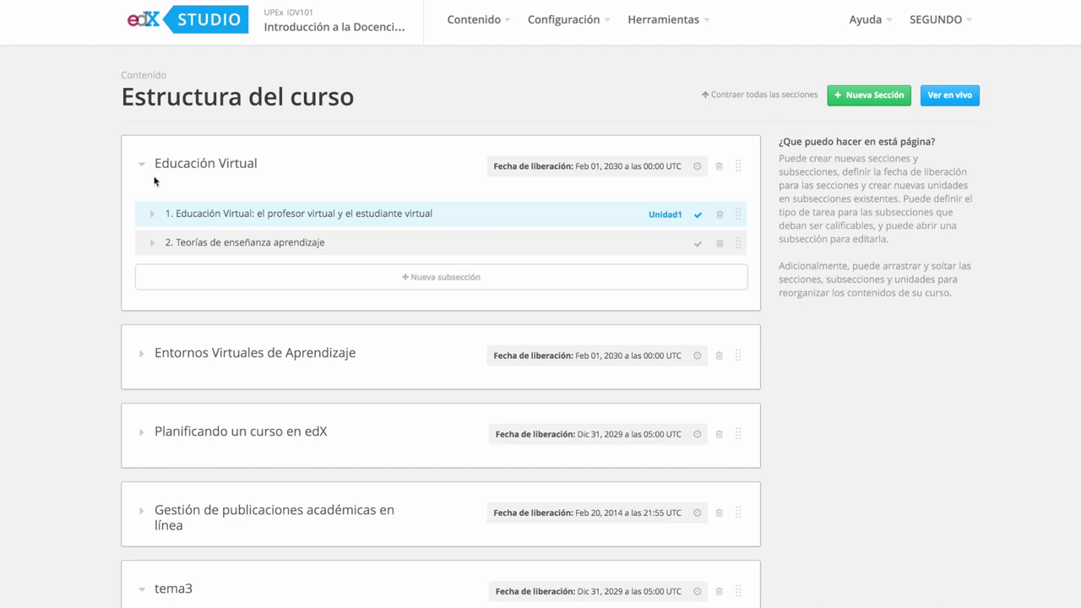
{"action": "left_click", "coordinate": [150, 220]}
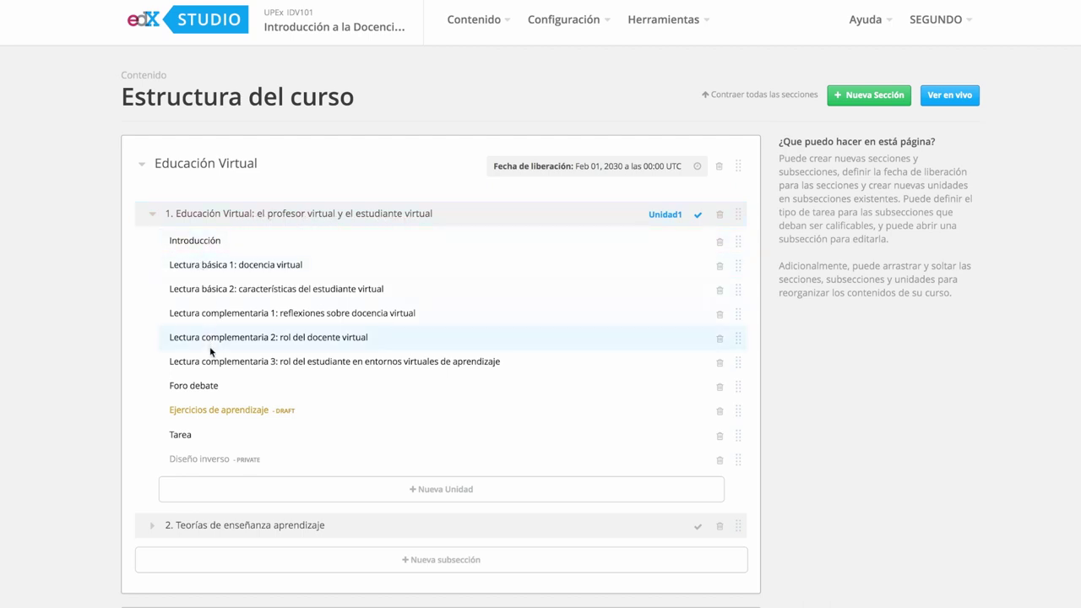
{"action": "left_click", "coordinate": [153, 217]}
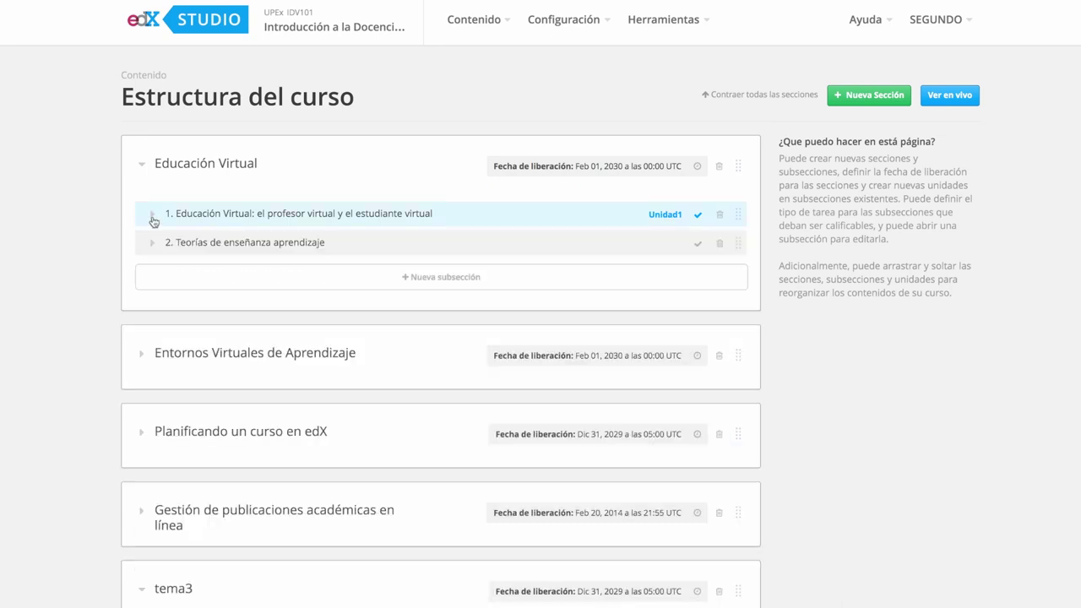
{"action": "left_click", "coordinate": [152, 216]}
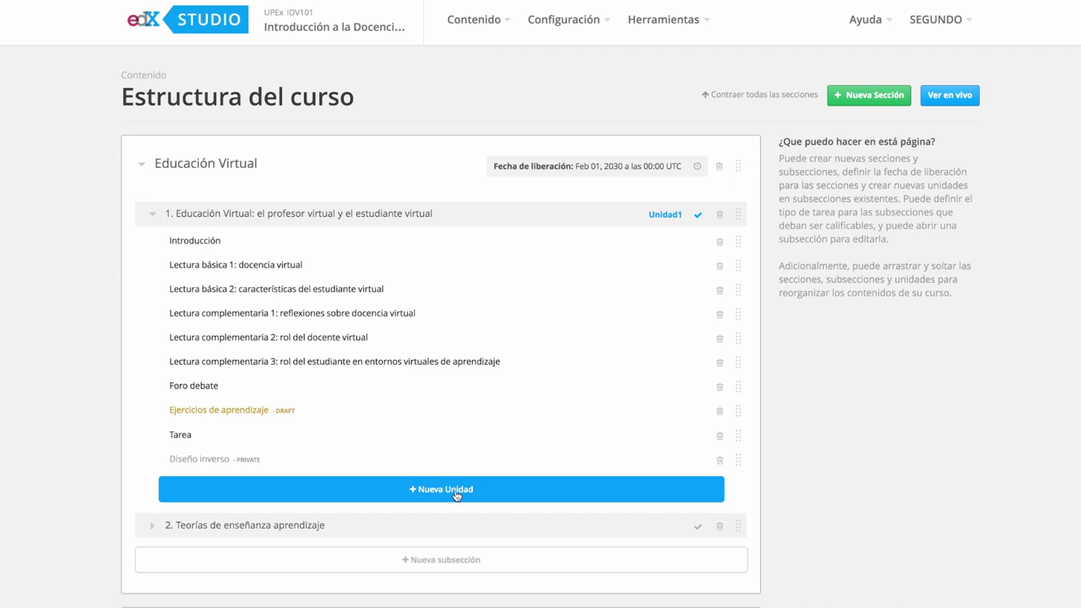
Add a unit to the first subsection and select its 'New Unit' display name
{"action": "left_click", "coordinate": [456, 495]}
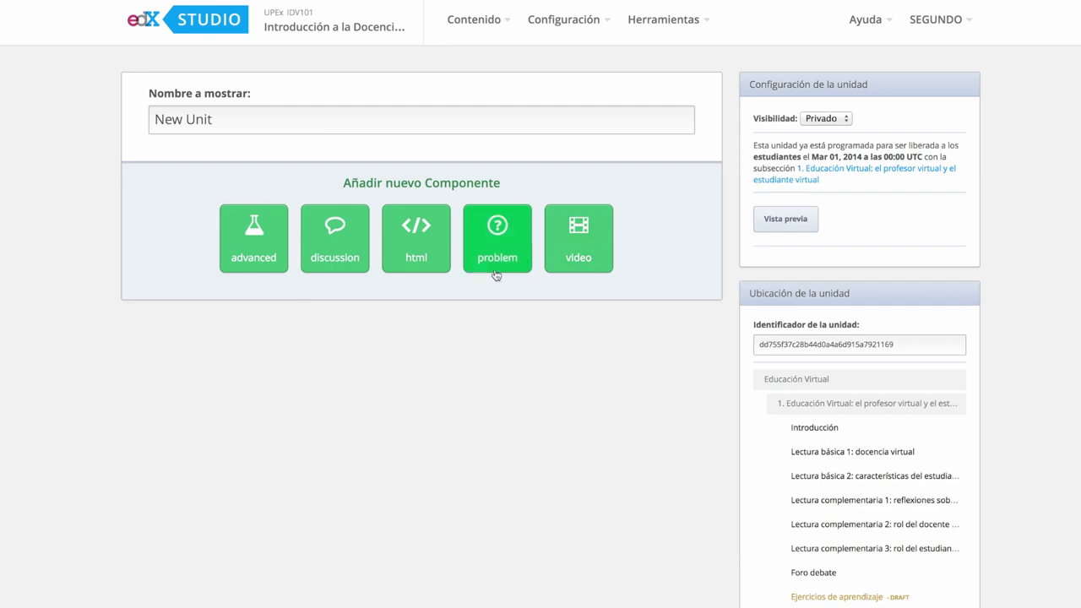
{"action": "left_click", "coordinate": [223, 123]}
{"action": "triple_click", "coordinate": [148, 124]}
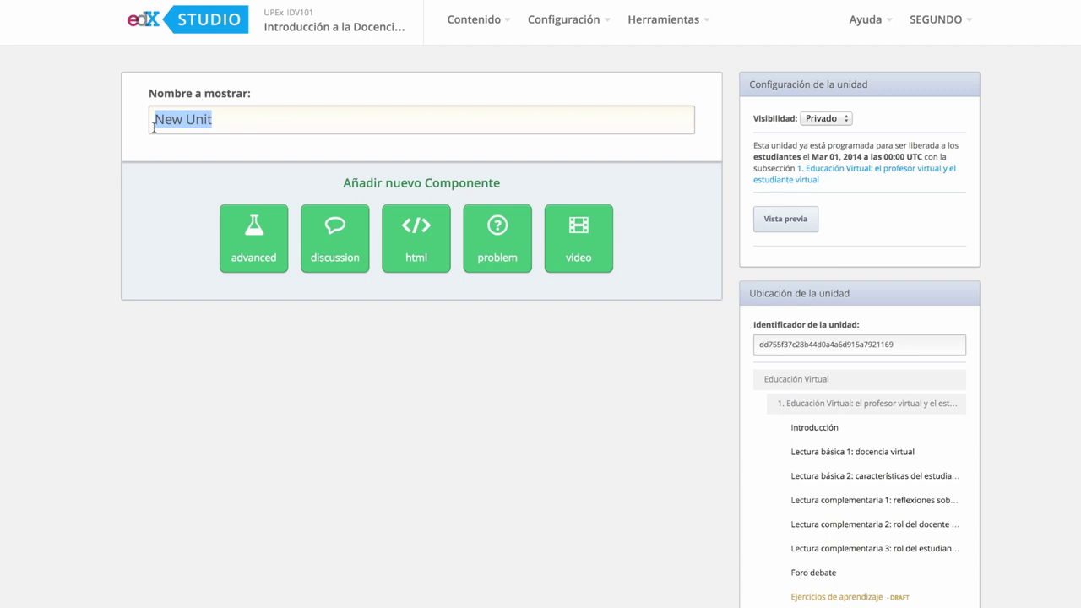
{"action": "left_click", "coordinate": [190, 257]}
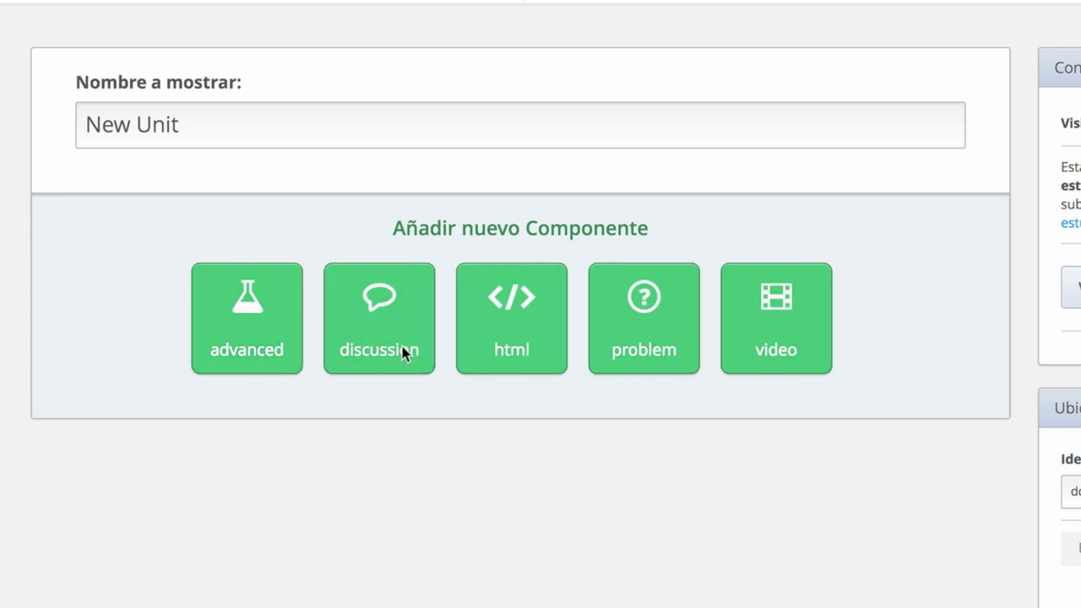
Browse the advanced component types, then add a Discussion component with Mostrar Discusión and Nueva Entrada
{"action": "left_click", "coordinate": [243, 351]}
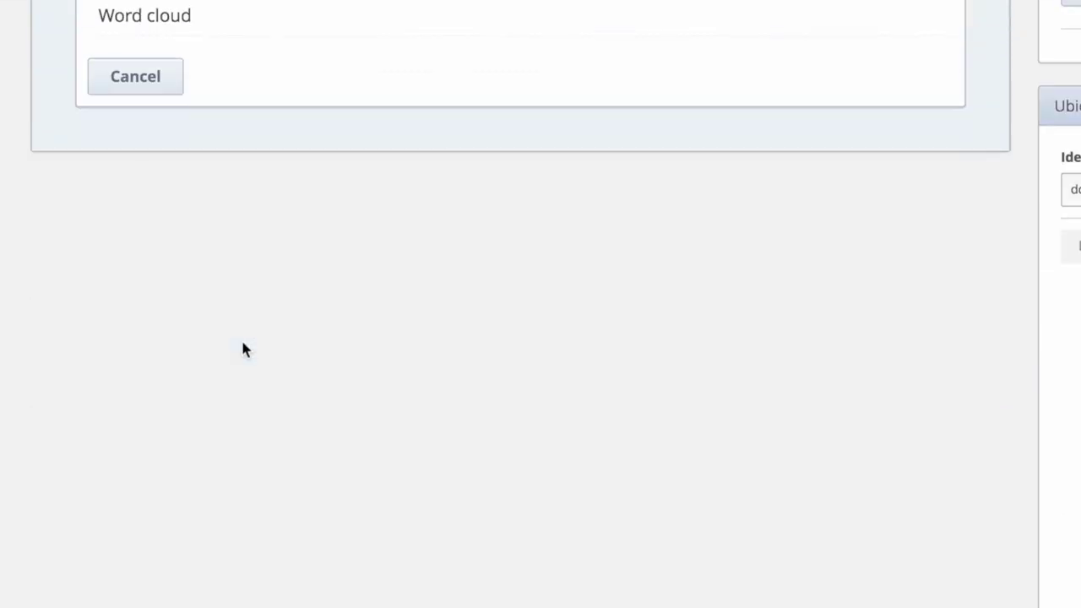
{"action": "scroll", "coordinate": [338, 346], "scroll_direction": "up", "scroll_amount": 2}
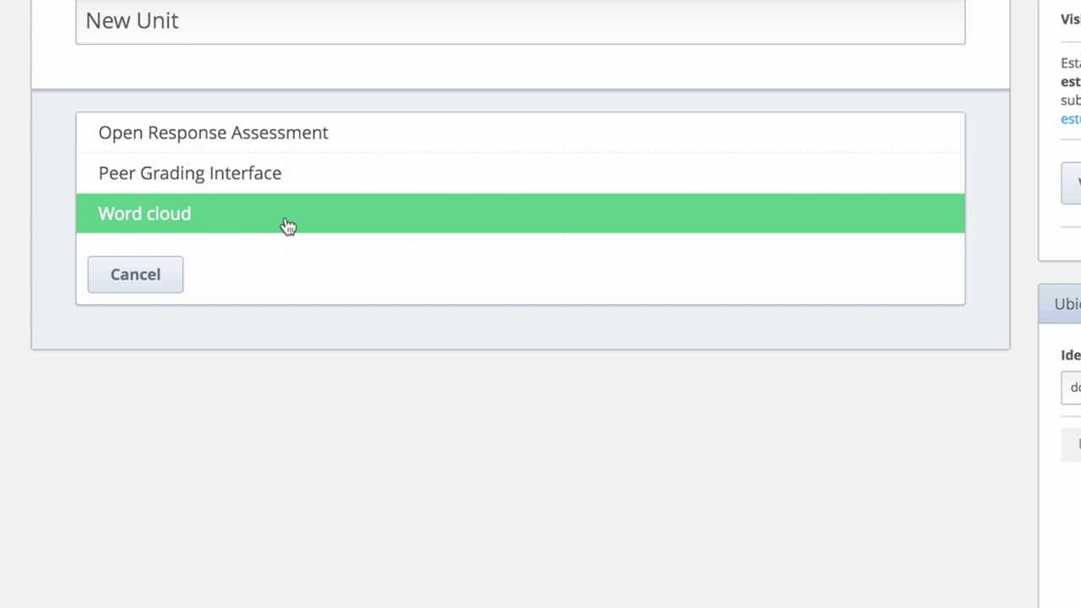
{"action": "left_click", "coordinate": [287, 221]}
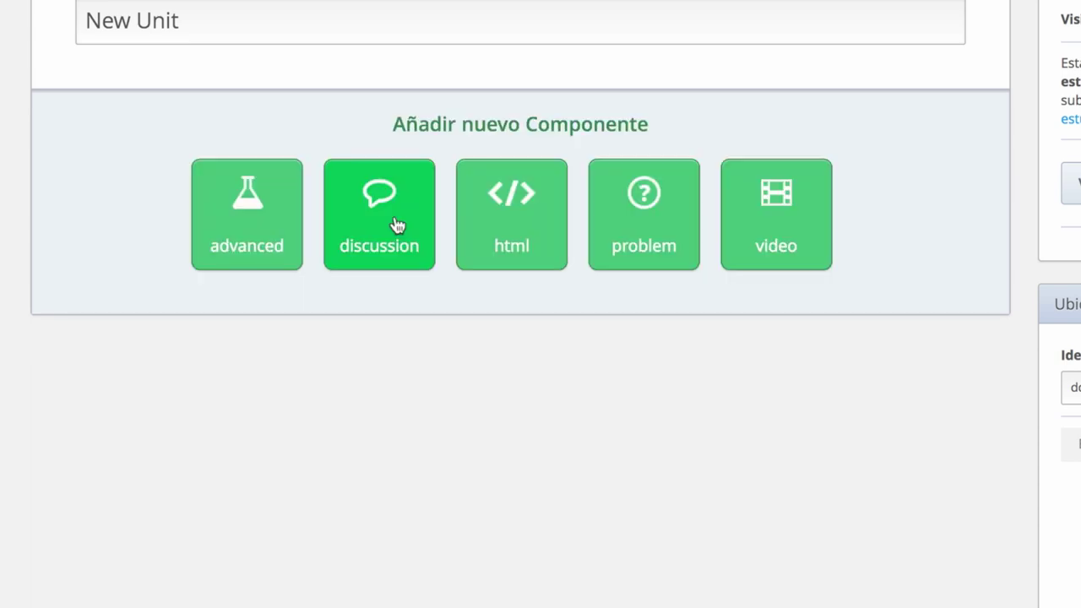
{"action": "left_click", "coordinate": [381, 231]}
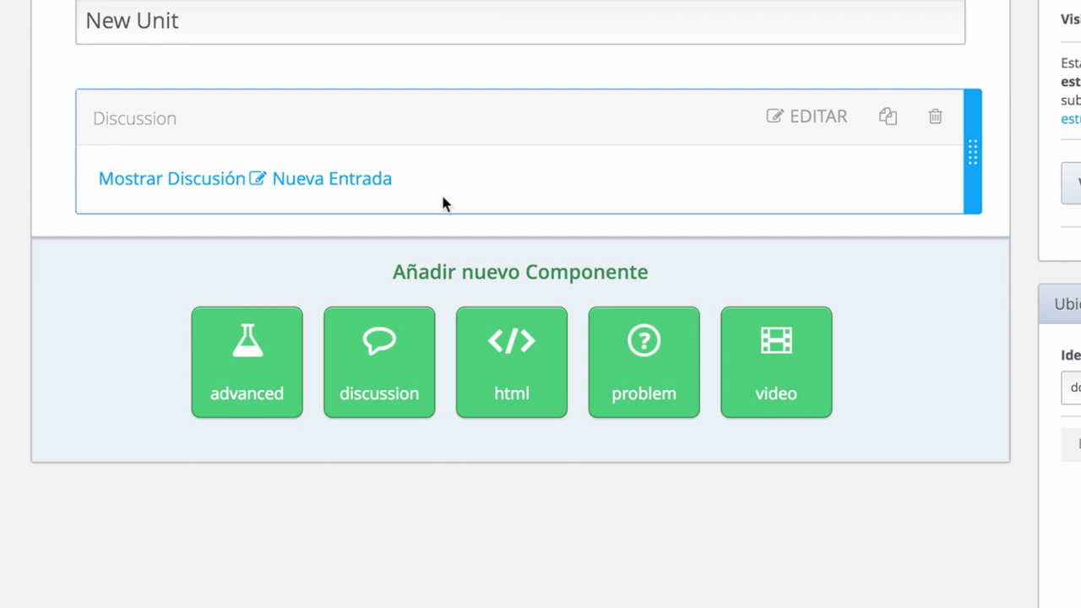
{"action": "left_click", "coordinate": [497, 345]}
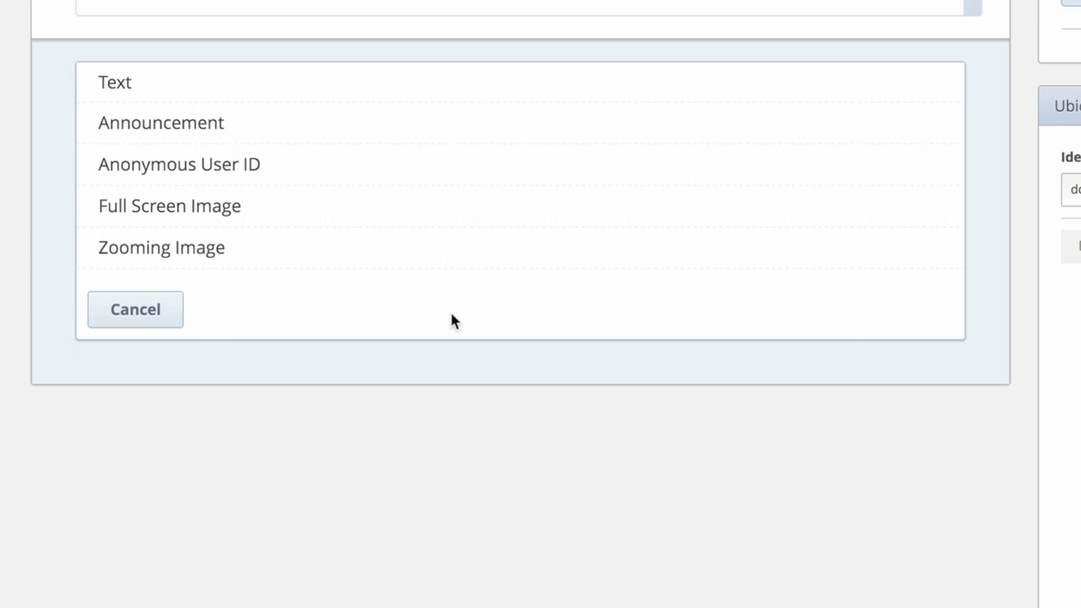
{"action": "left_click", "coordinate": [150, 318]}
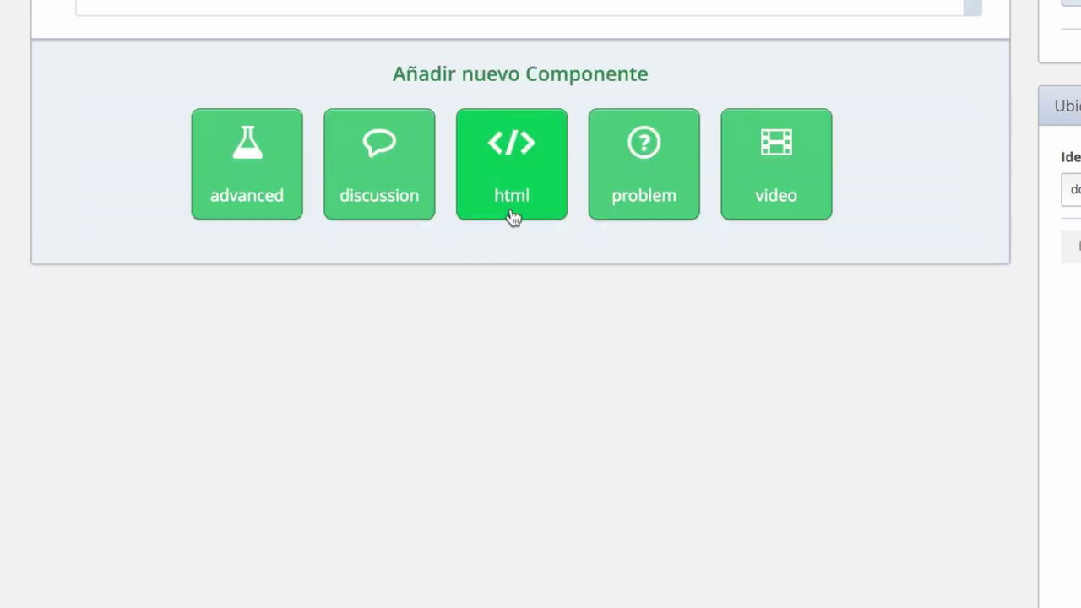
{"action": "left_click", "coordinate": [513, 186]}
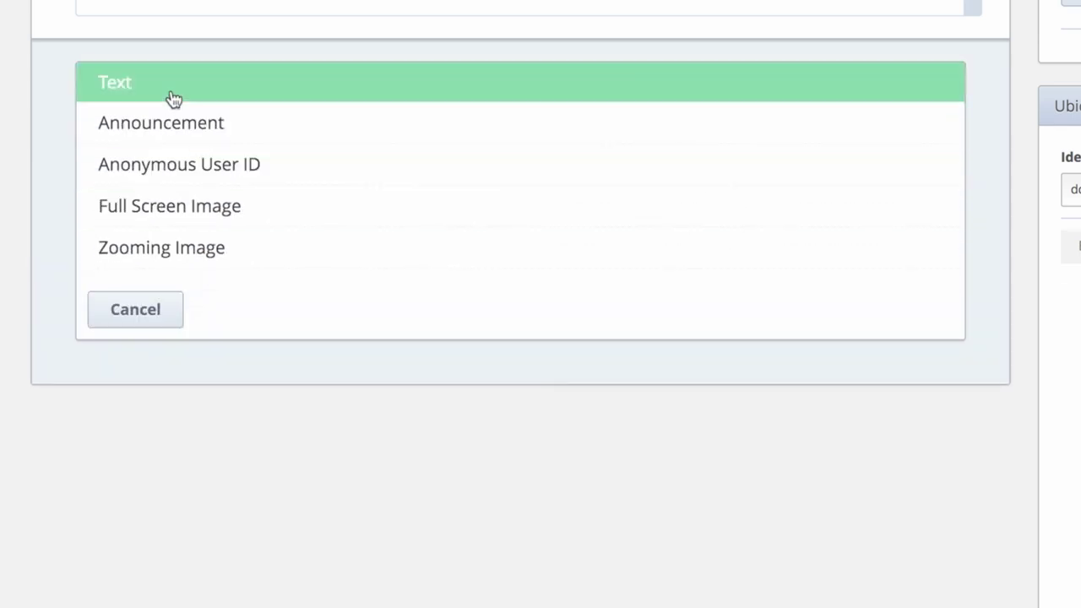
{"action": "left_click", "coordinate": [172, 98]}
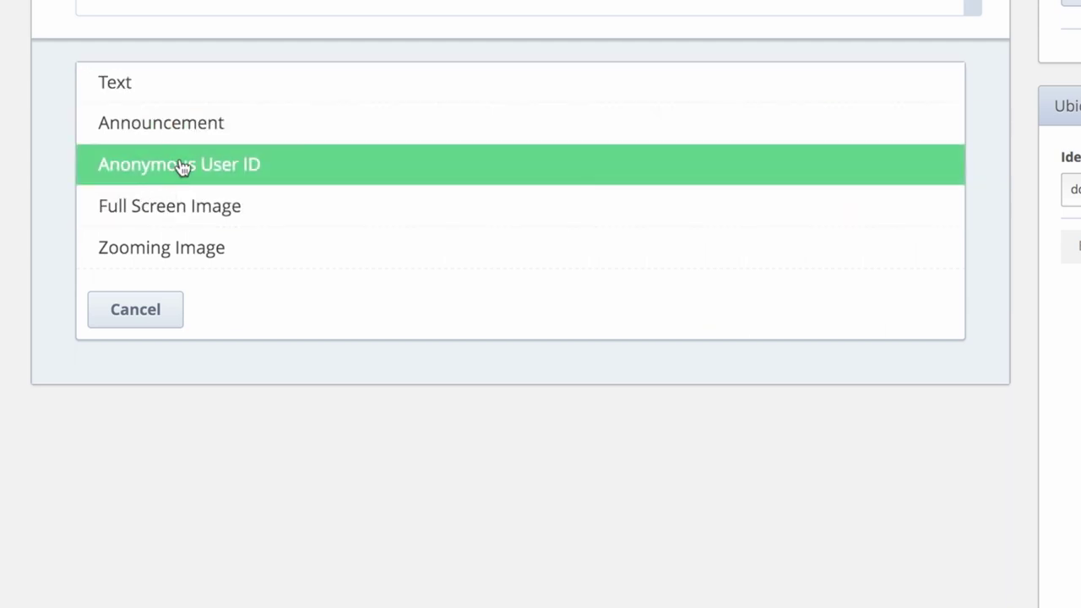
{"action": "left_click", "coordinate": [240, 181]}
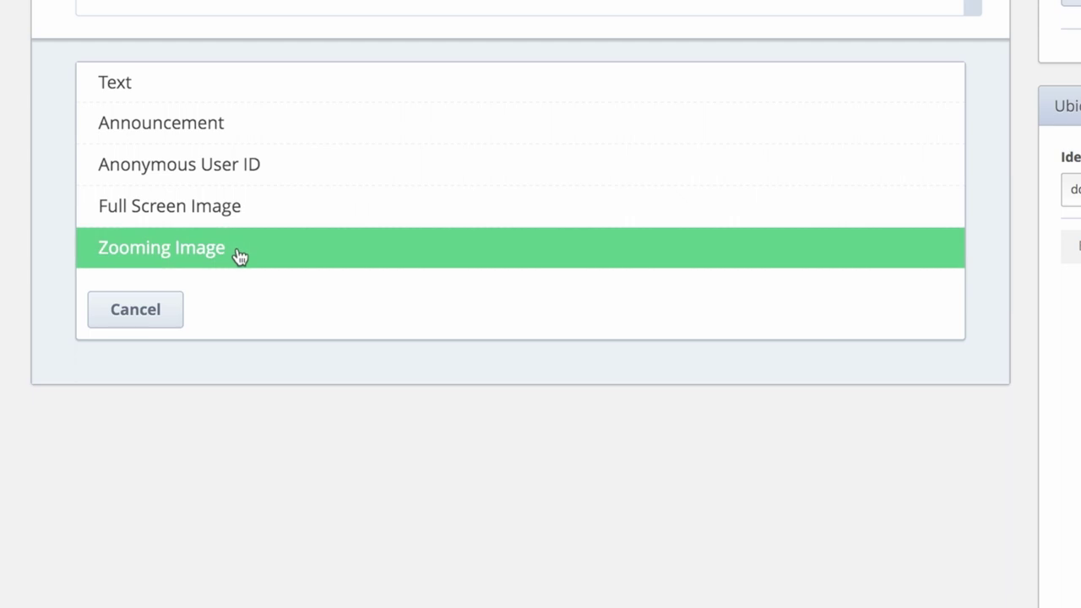
{"action": "left_click", "coordinate": [121, 324]}
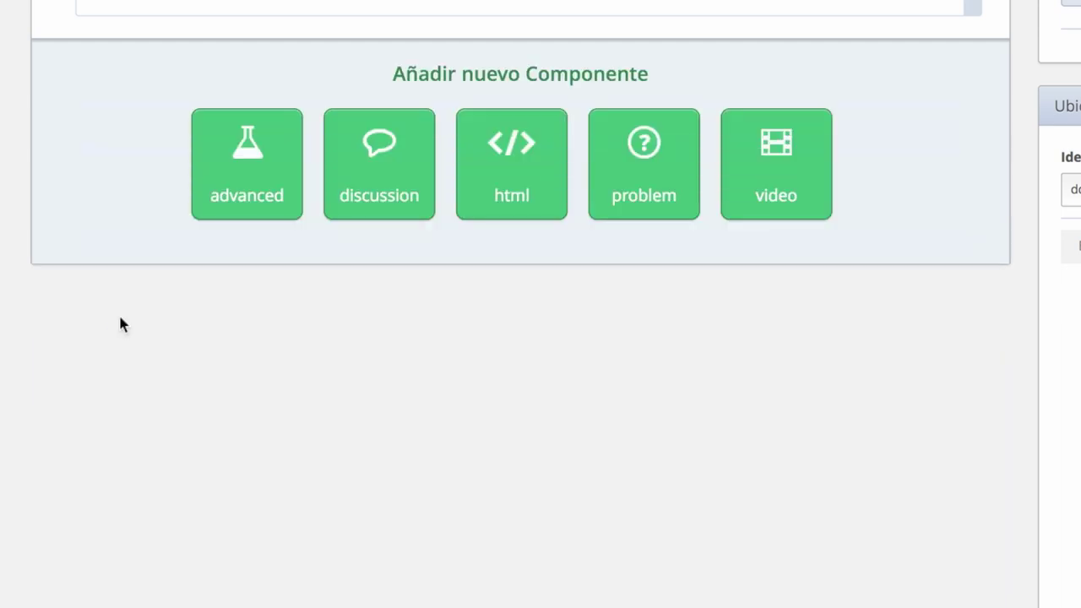
{"action": "left_click", "coordinate": [647, 163]}
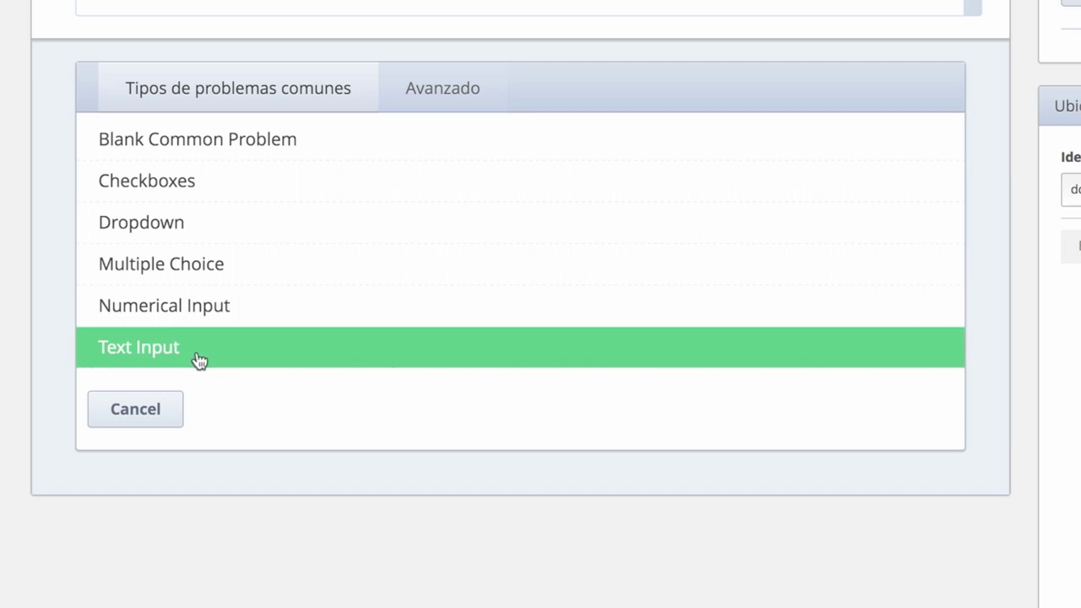
{"action": "left_click", "coordinate": [143, 417]}
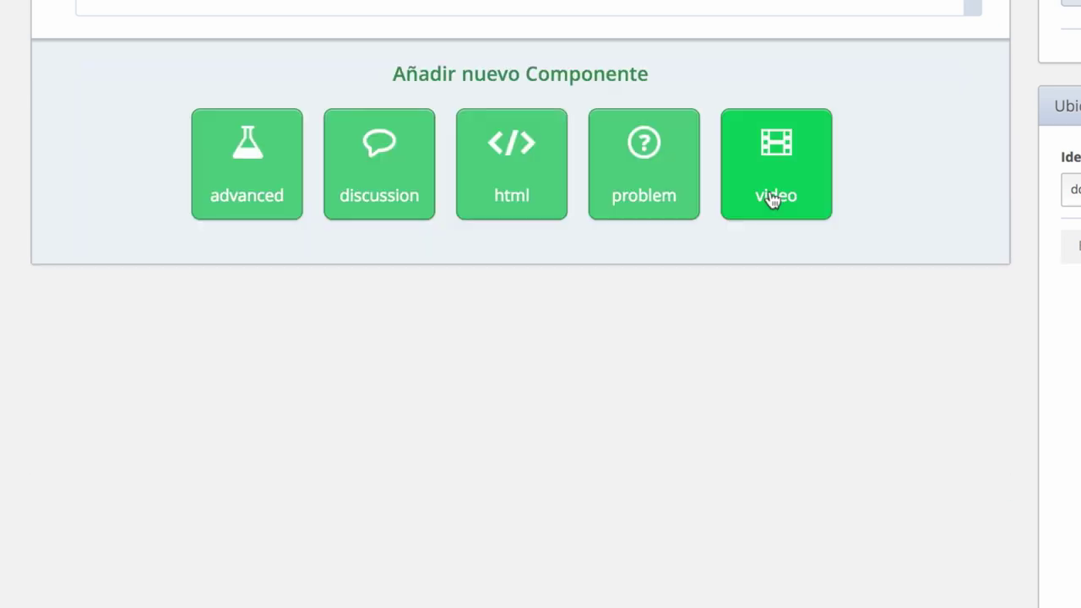
Add a Video component below the Discussion component in New Unit
{"action": "left_click", "coordinate": [773, 199]}
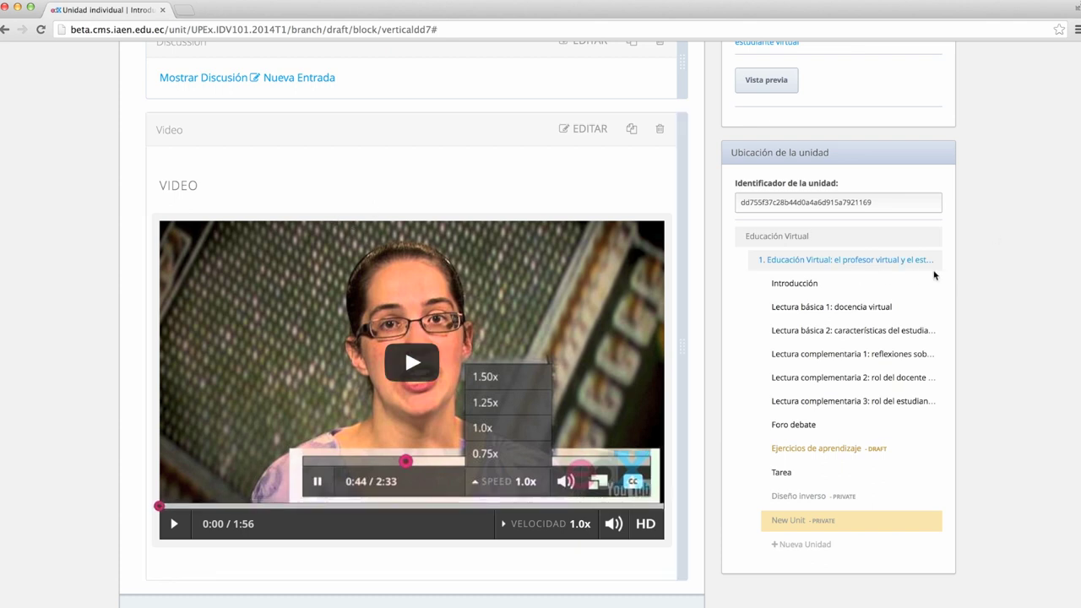
{"action": "scroll", "coordinate": [935, 276], "scroll_direction": "up", "scroll_amount": 4}
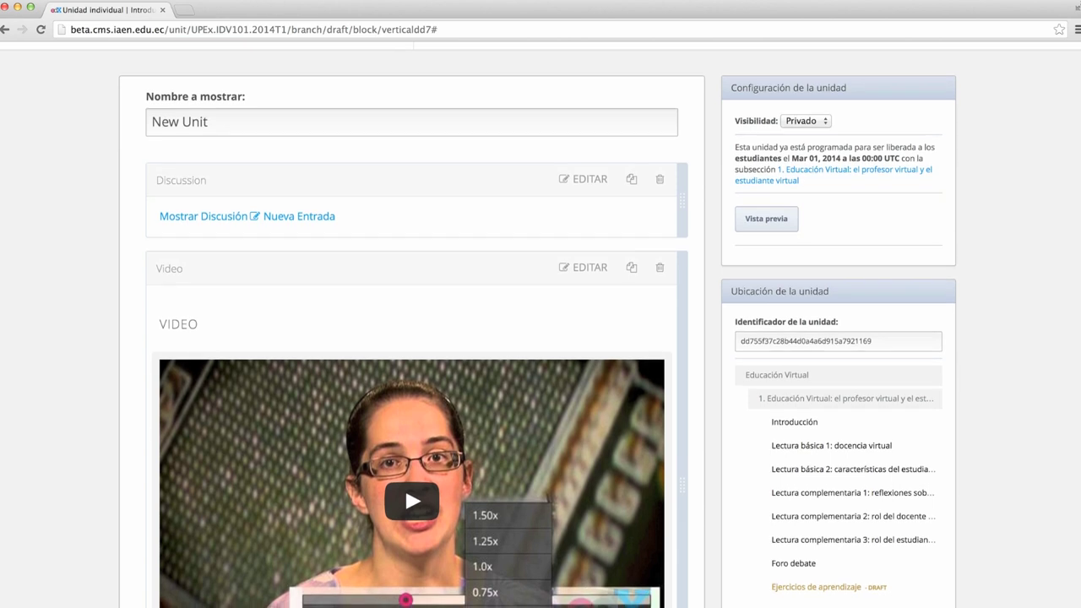
{"action": "scroll", "coordinate": [404, 485], "scroll_direction": "down", "scroll_amount": 1}
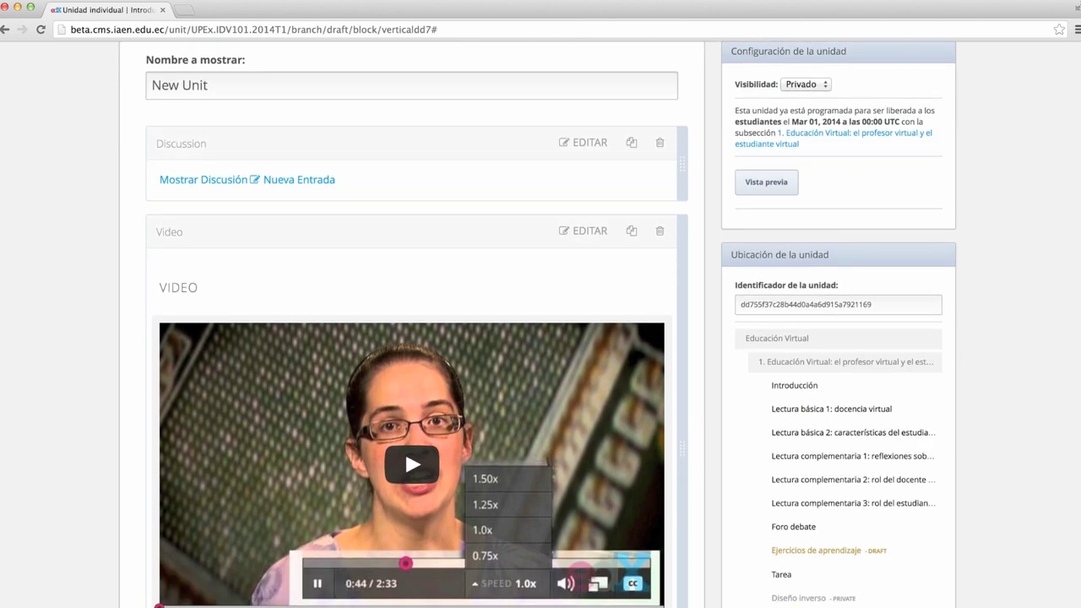
Check the unit's Visibilidad options and keep it set to Privado
{"action": "scroll", "coordinate": [824, 165], "scroll_direction": "up", "scroll_amount": 1}
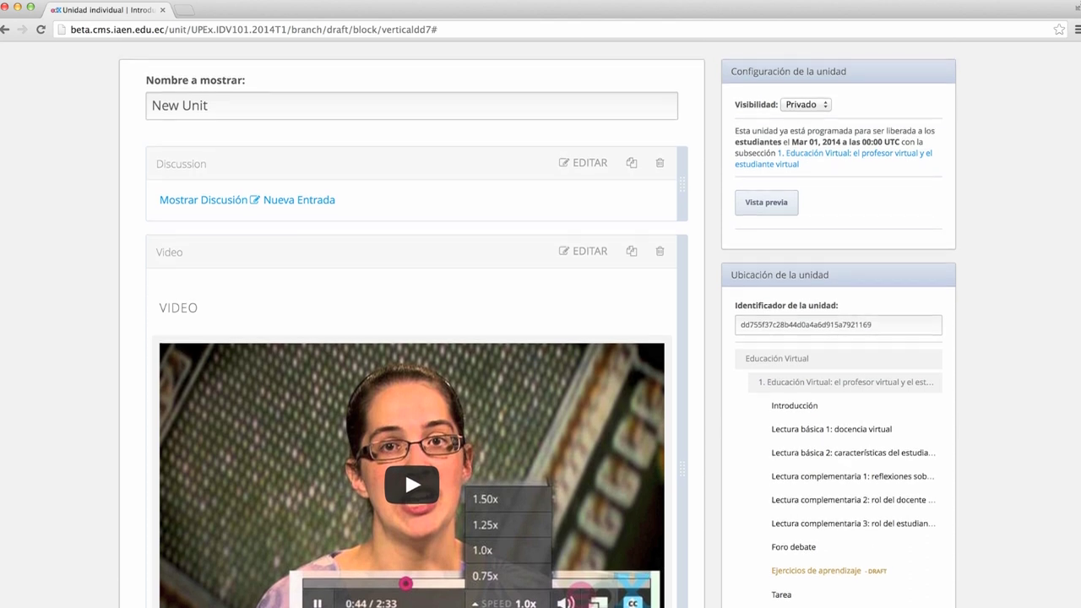
{"action": "left_click", "coordinate": [826, 104]}
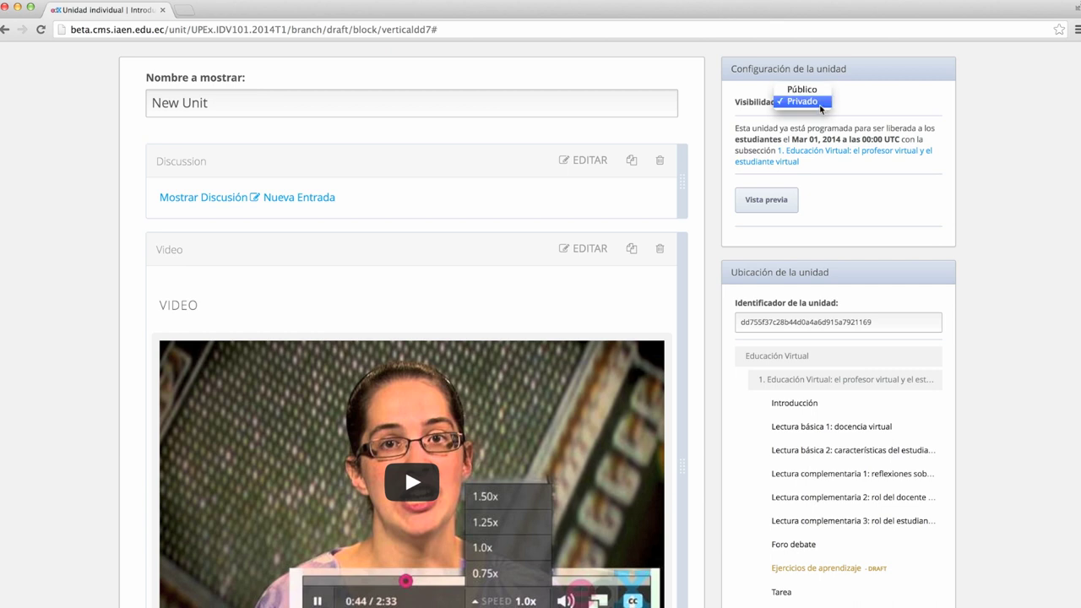
{"action": "left_click", "coordinate": [818, 103]}
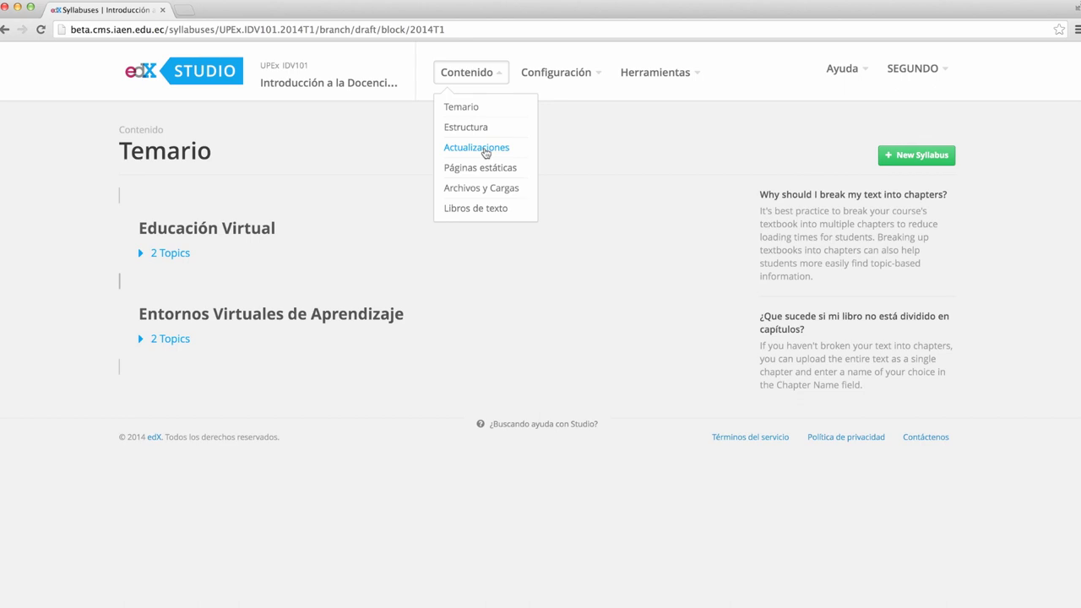
View the Actualizaciones page with its January 28, 2014 update, then go to Páginas estáticas
{"action": "left_click", "coordinate": [486, 148]}
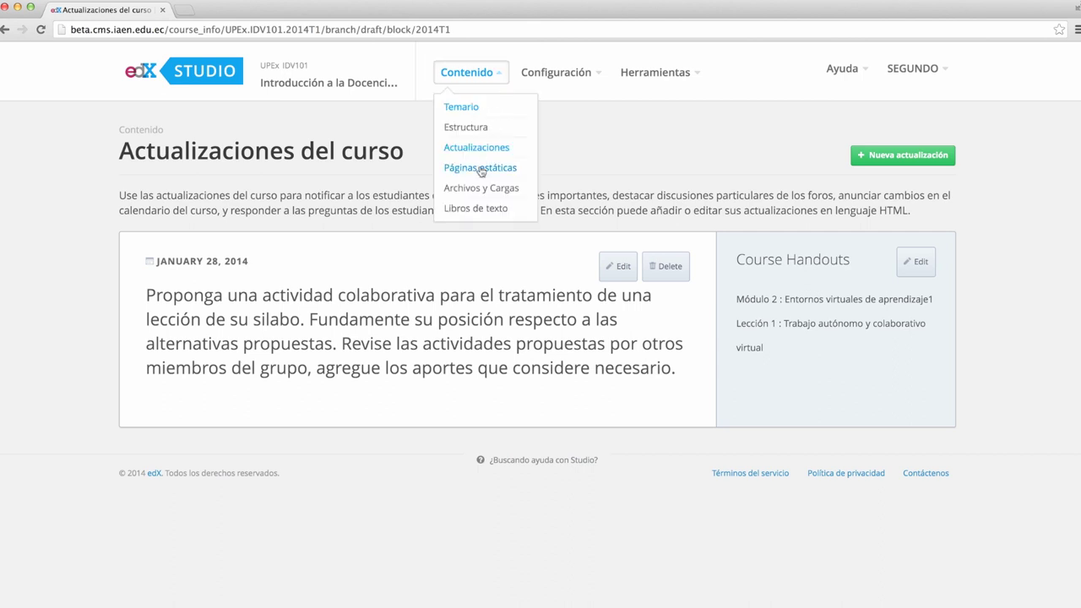
{"action": "left_click", "coordinate": [481, 170]}
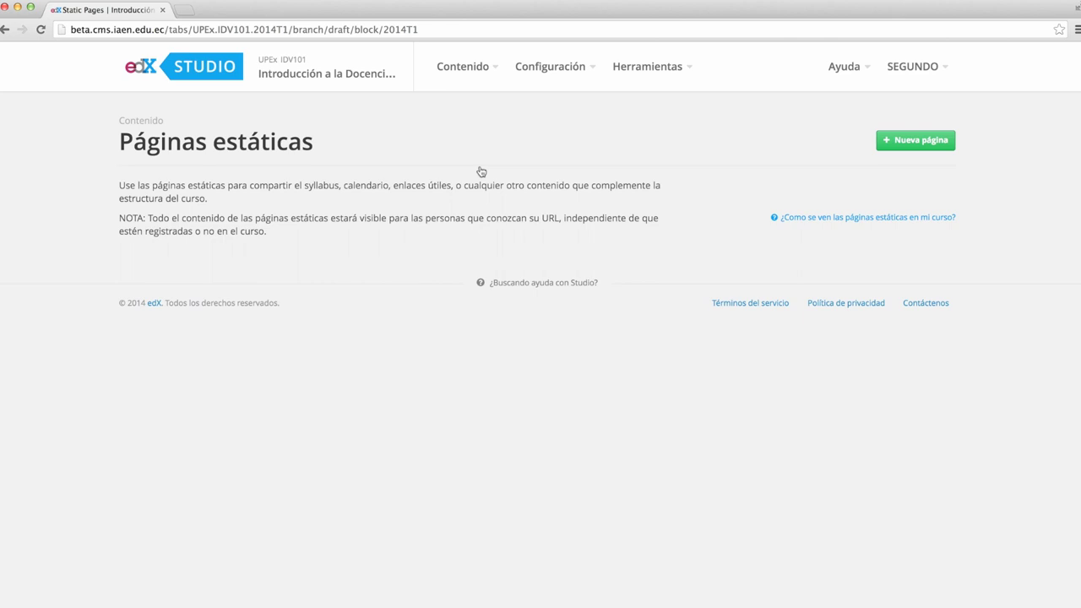
Look through the Archivos y Cargas list, then open the empty Libros de texto page
{"action": "left_click", "coordinate": [502, 75]}
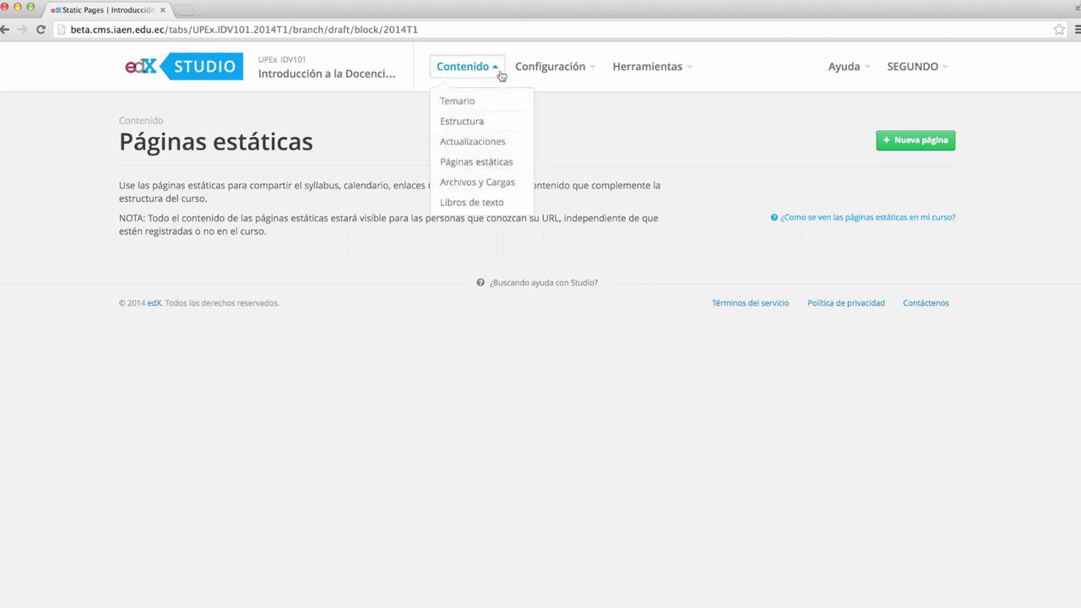
{"action": "left_click", "coordinate": [482, 185]}
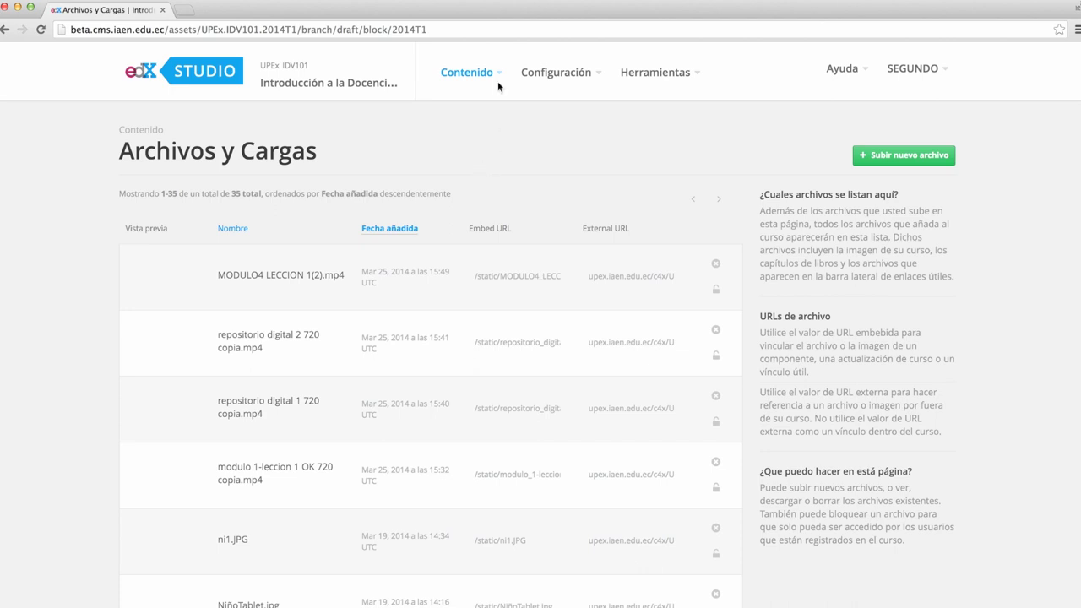
{"action": "left_click", "coordinate": [501, 76]}
{"action": "left_click", "coordinate": [478, 209]}
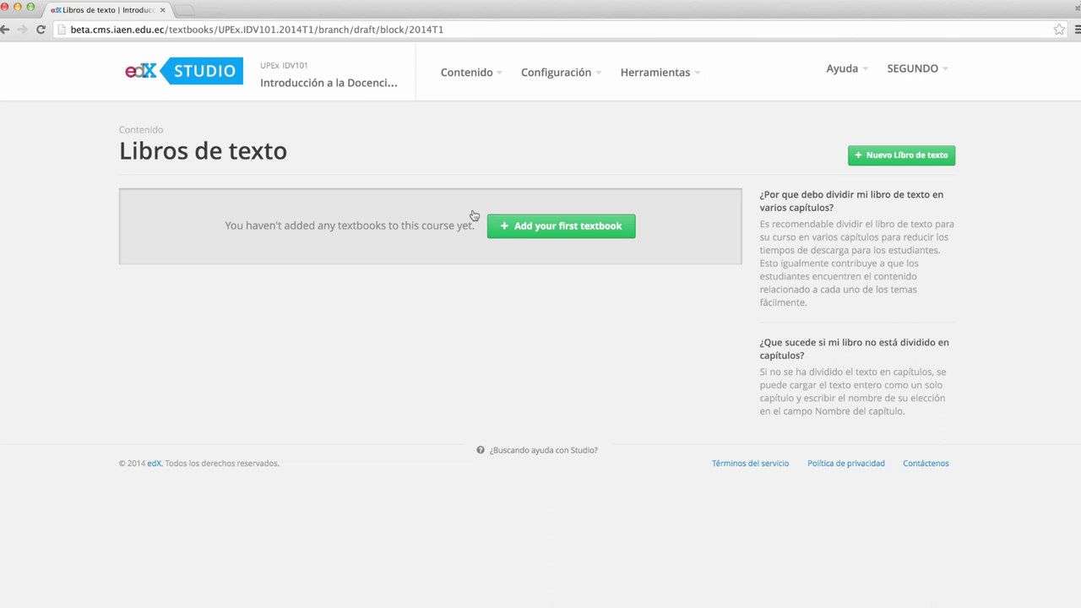
{"action": "left_click", "coordinate": [576, 78]}
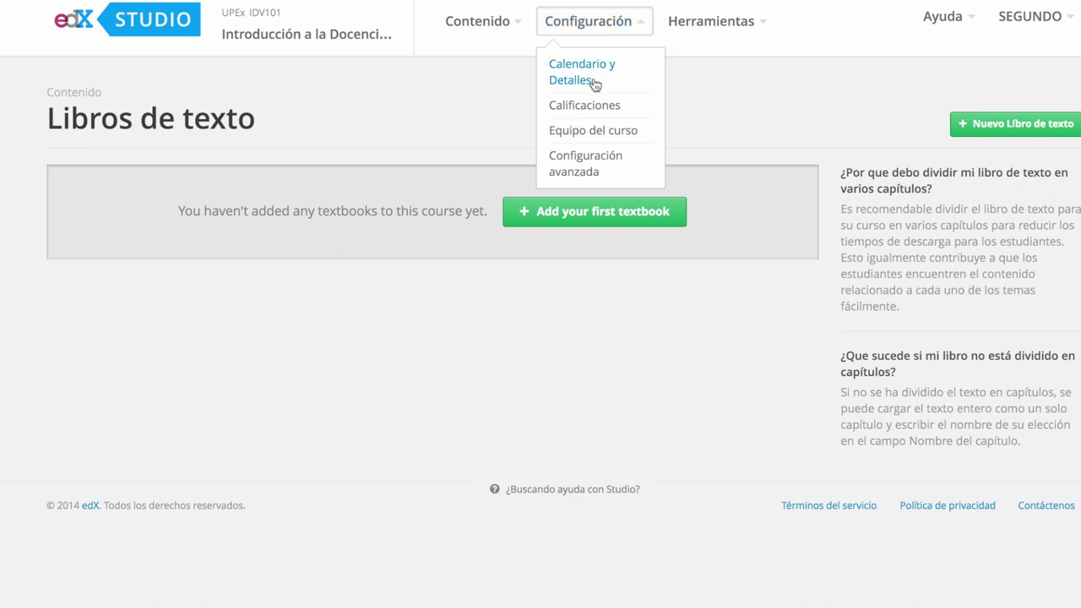
Open Calendario y detalles and review the schedule, including the 12/31/2029 00:00 start date
{"action": "left_click", "coordinate": [594, 82]}
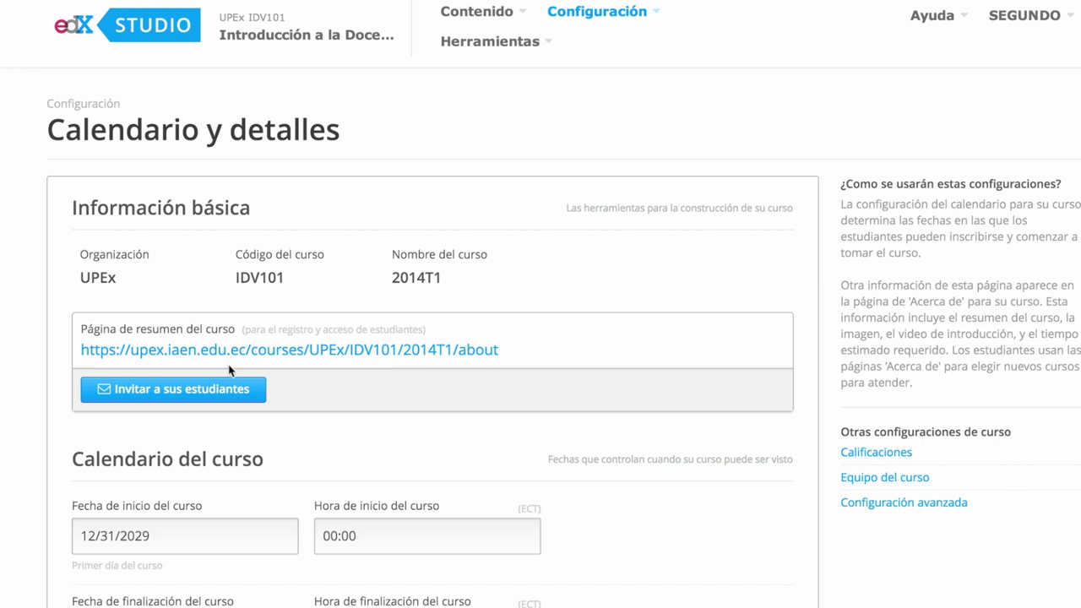
{"action": "scroll", "coordinate": [260, 351], "scroll_direction": "down", "scroll_amount": 3}
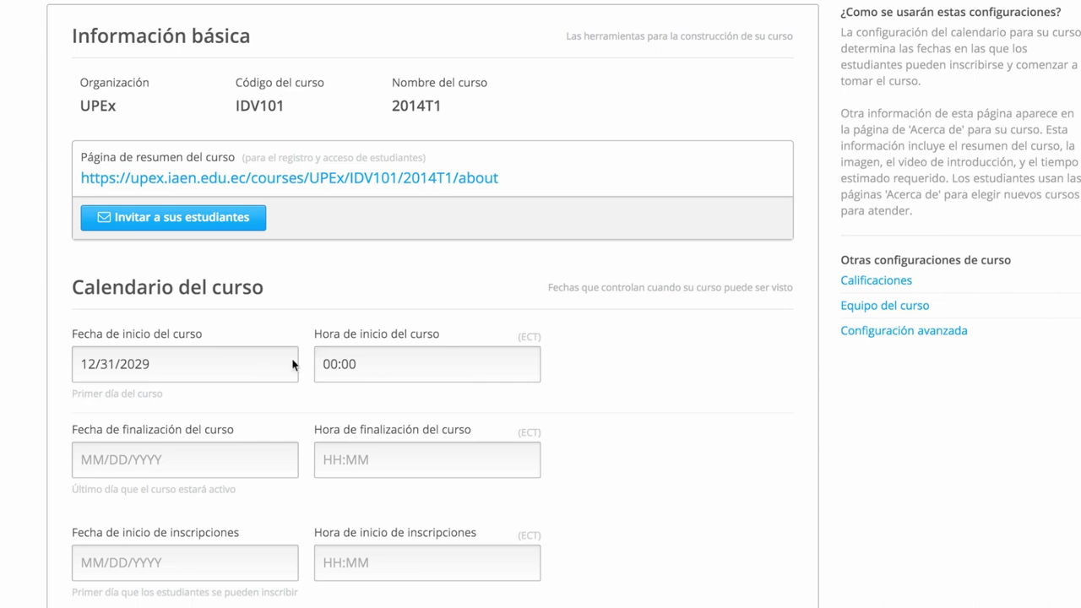
{"action": "scroll", "coordinate": [248, 403], "scroll_direction": "down", "scroll_amount": 2}
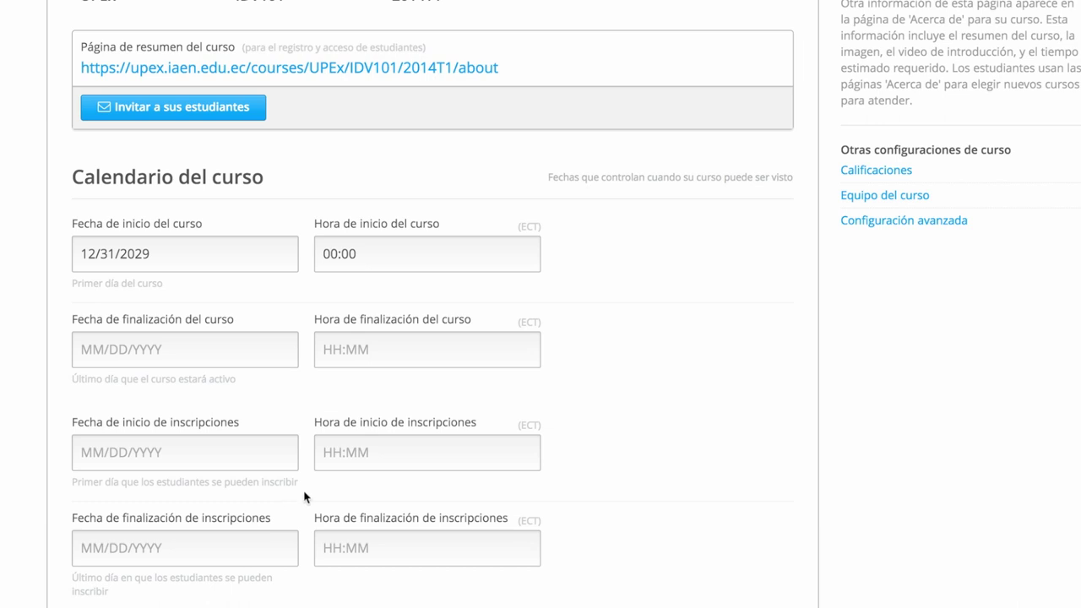
{"action": "scroll", "coordinate": [470, 469], "scroll_direction": "down", "scroll_amount": 3}
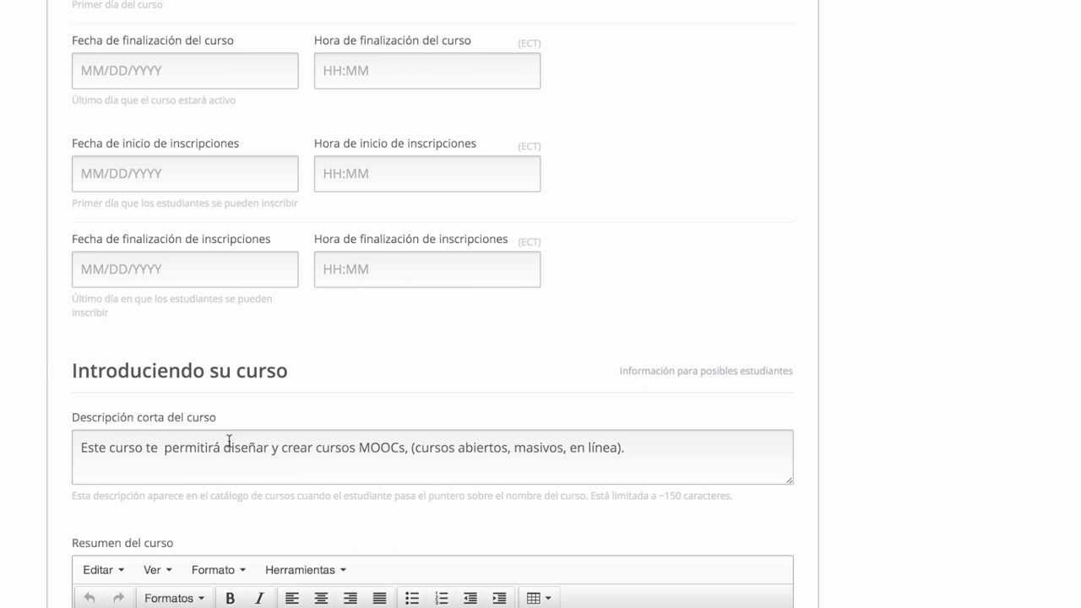
{"action": "scroll", "coordinate": [228, 440], "scroll_direction": "down", "scroll_amount": 12}
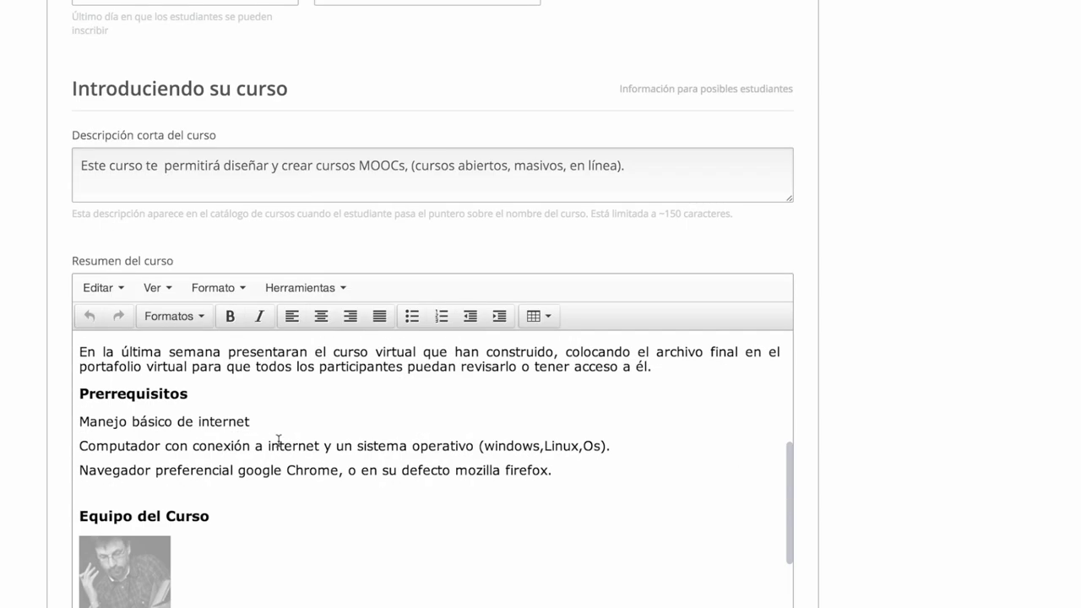
{"action": "scroll", "coordinate": [369, 464], "scroll_direction": "down", "scroll_amount": 5}
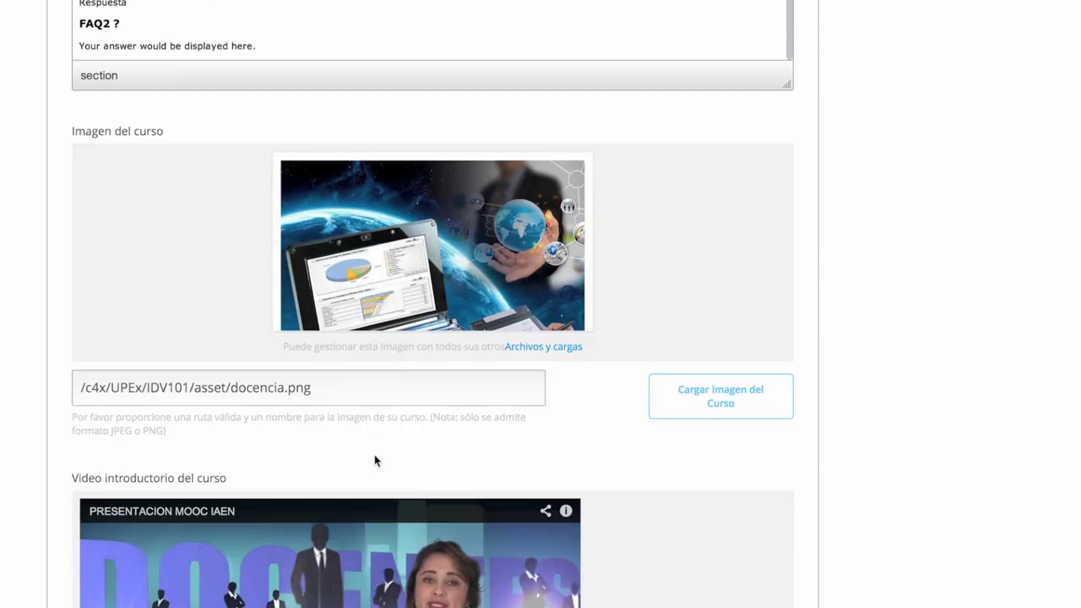
{"action": "scroll", "coordinate": [380, 453], "scroll_direction": "up", "scroll_amount": 2}
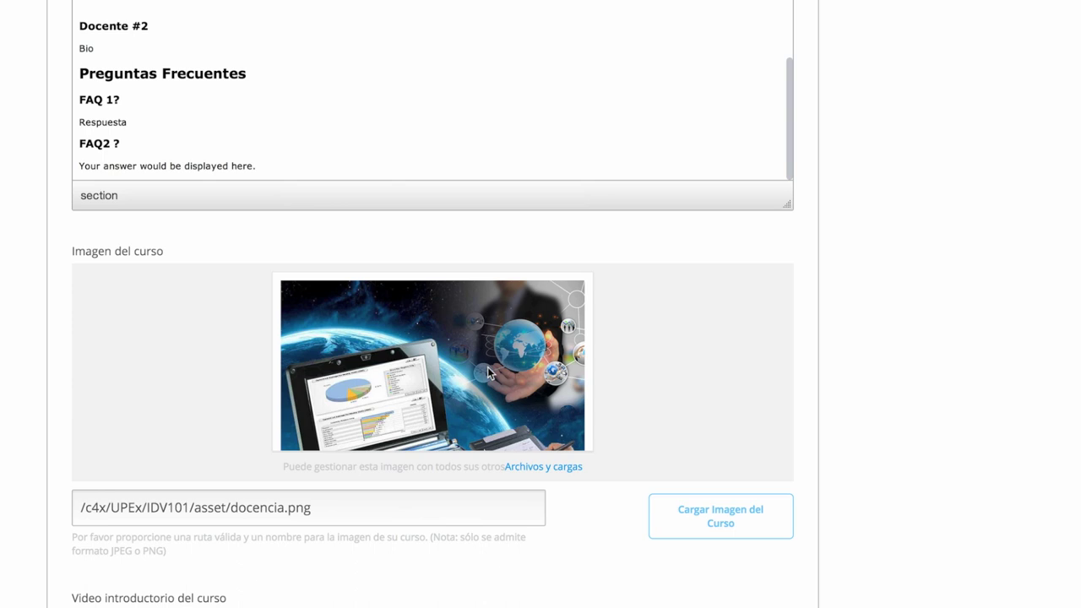
{"action": "scroll", "coordinate": [482, 394], "scroll_direction": "down", "scroll_amount": 5}
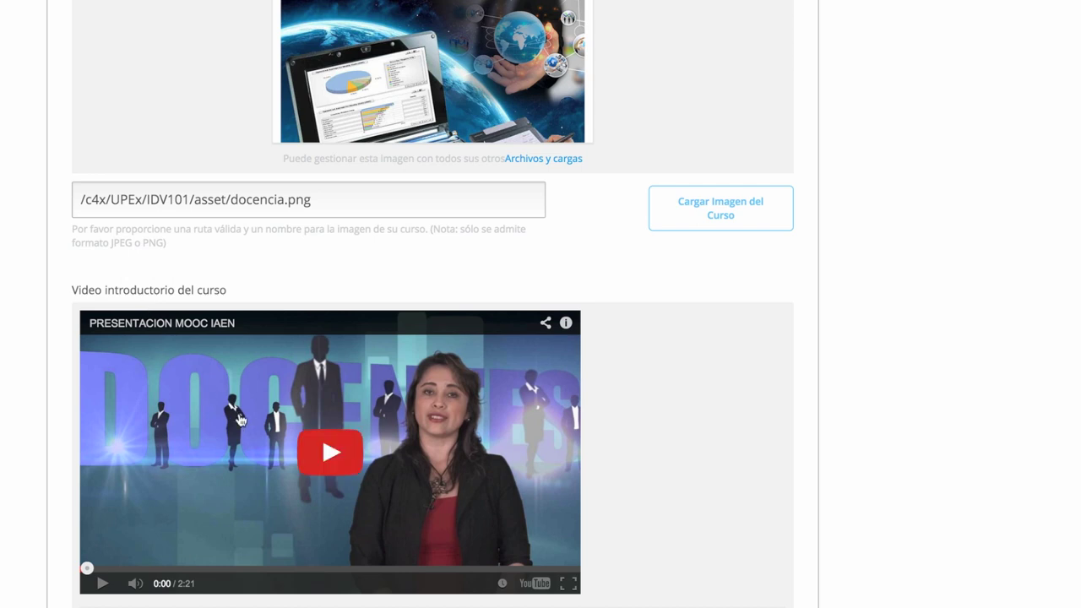
{"action": "scroll", "coordinate": [228, 507], "scroll_direction": "down", "scroll_amount": 3}
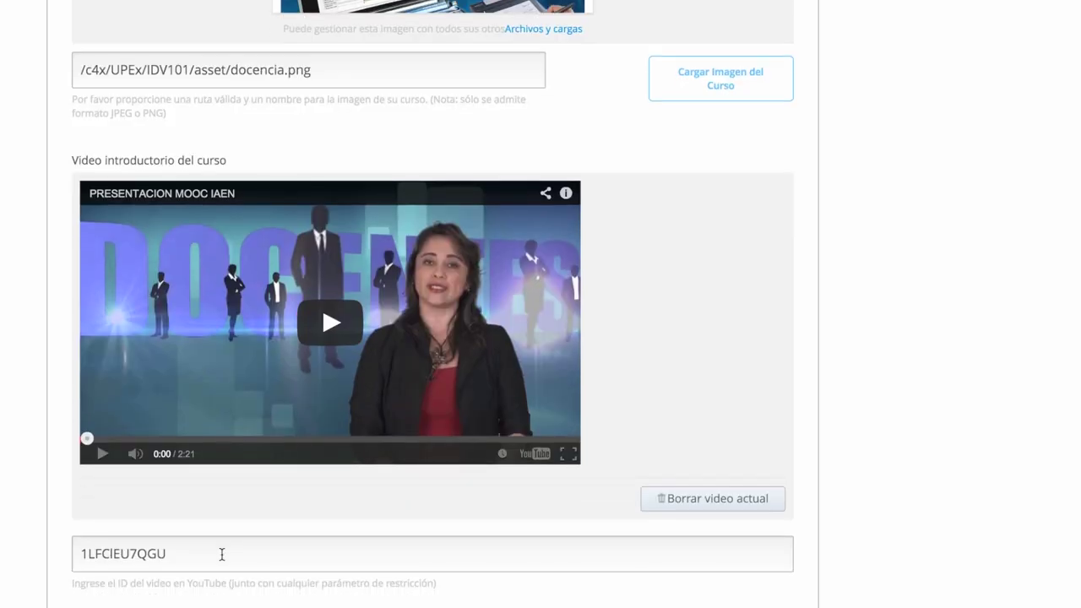
Select the introductory YouTube video ID and review the rest of the details page
{"action": "left_click", "coordinate": [218, 554]}
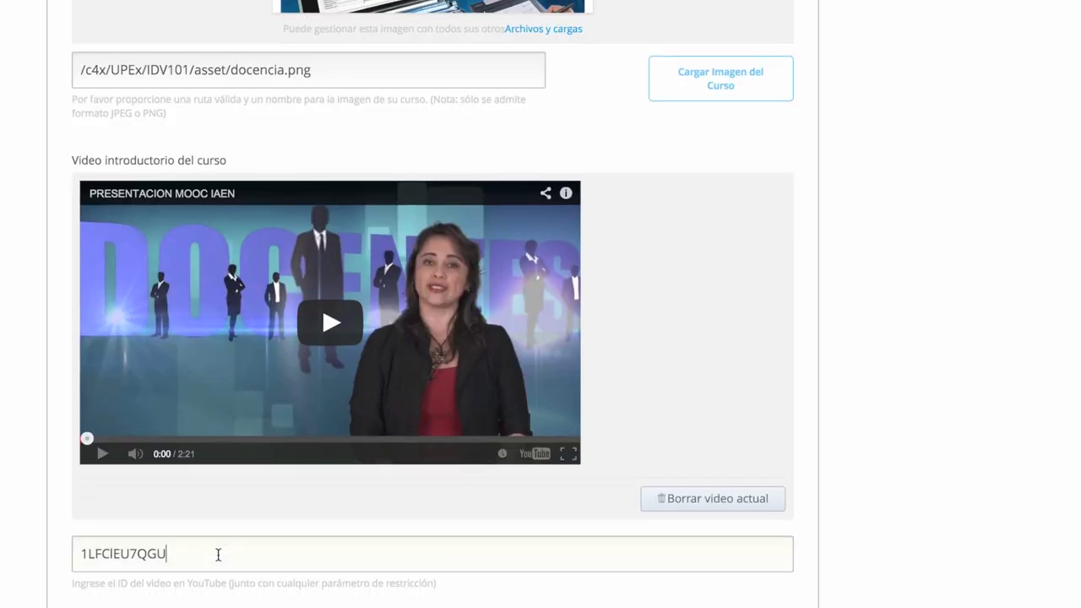
{"action": "double_click", "coordinate": [101, 558]}
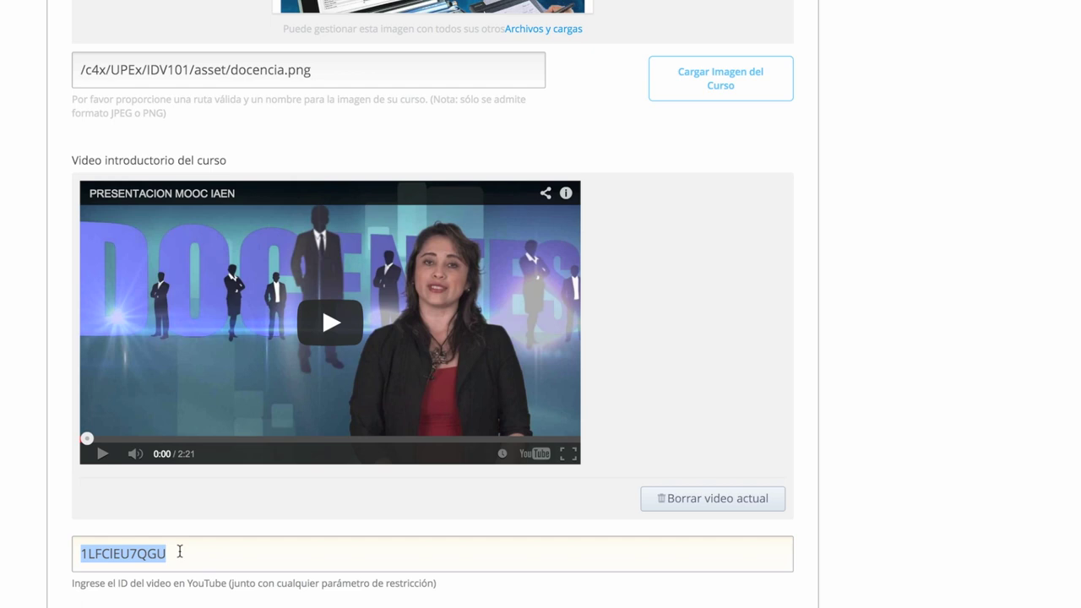
{"action": "scroll", "coordinate": [278, 591], "scroll_direction": "down", "scroll_amount": 4}
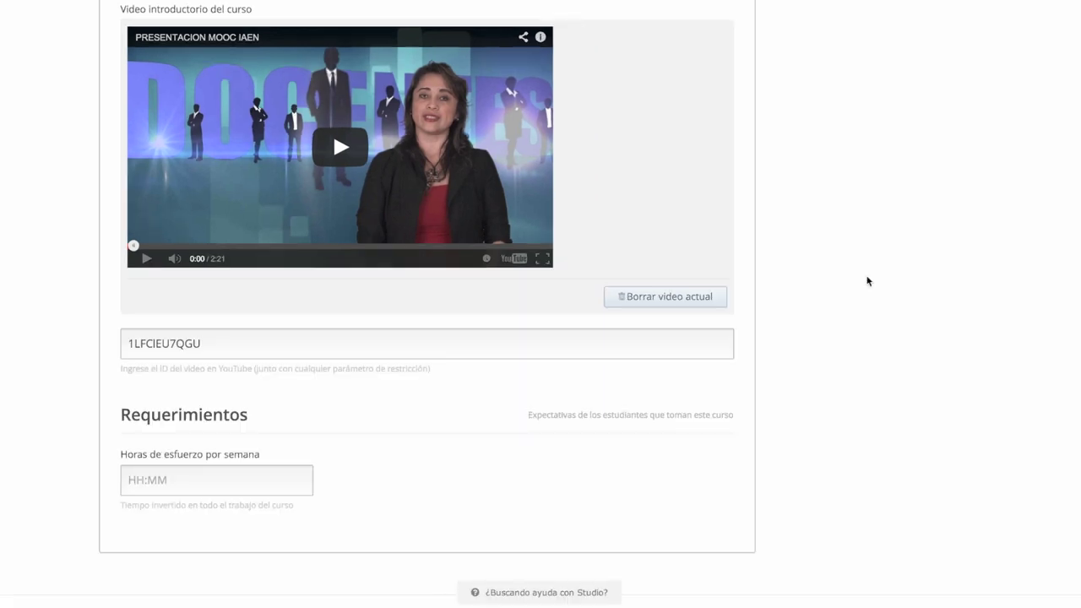
{"action": "scroll", "coordinate": [870, 279], "scroll_direction": "up", "scroll_amount": 8}
{"action": "scroll", "coordinate": [872, 283], "scroll_direction": "up", "scroll_amount": 12}
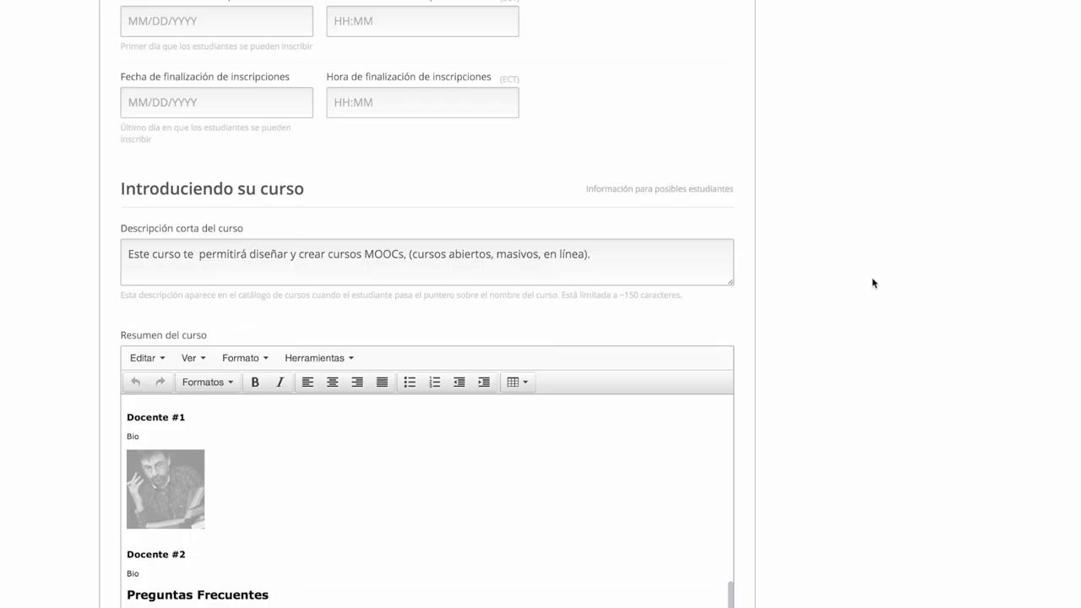
{"action": "scroll", "coordinate": [872, 279], "scroll_direction": "up", "scroll_amount": 1}
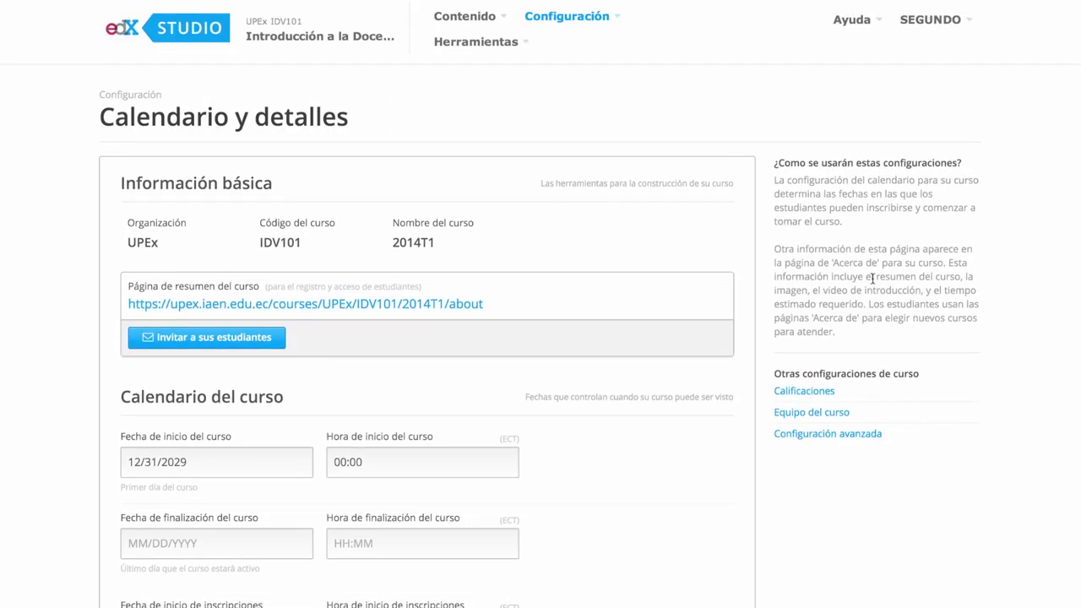
{"action": "left_click", "coordinate": [621, 26]}
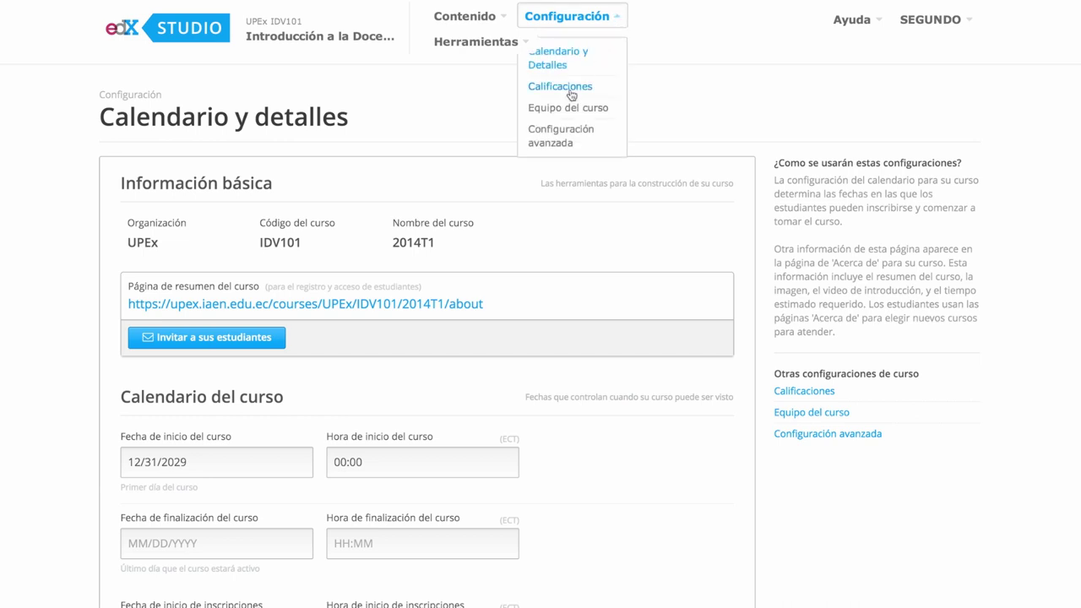
Review the Calificaciones page: grade ranges F, D, B, A and assignment type Unidad1 at 25%
{"action": "left_click", "coordinate": [571, 91]}
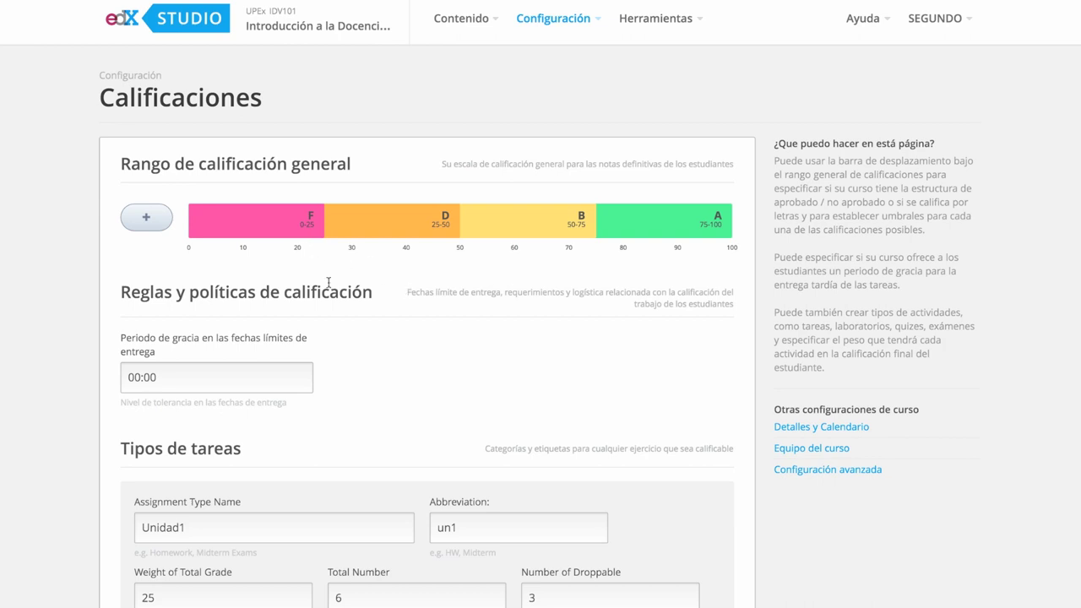
{"action": "mouse_move", "coordinate": [567, 233]}
{"action": "scroll", "coordinate": [547, 221], "scroll_direction": "down", "scroll_amount": 4}
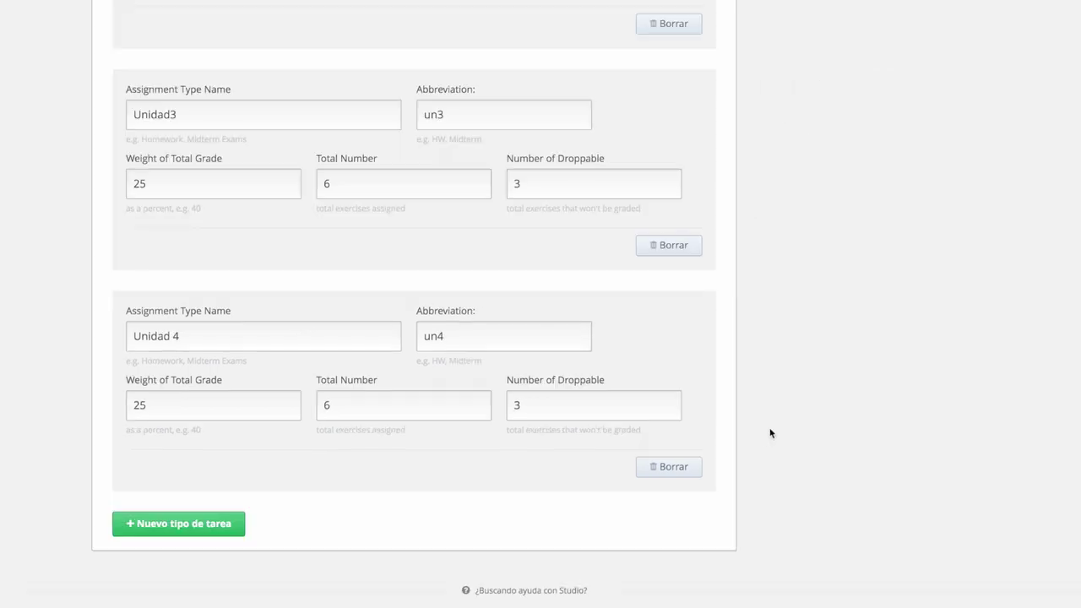
{"action": "scroll", "coordinate": [771, 434], "scroll_direction": "up", "scroll_amount": 10}
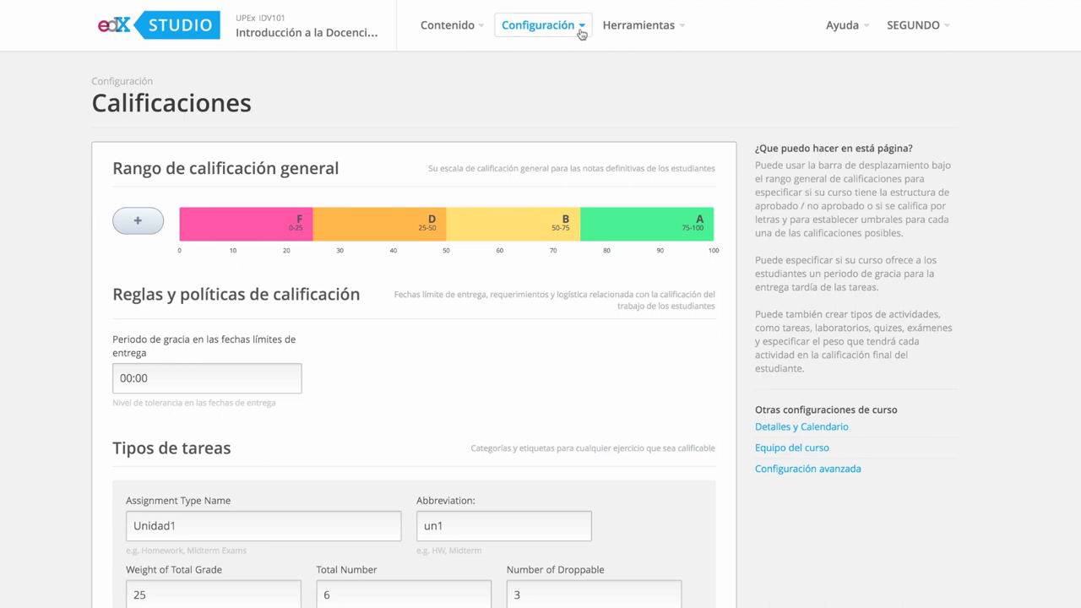
{"action": "left_click", "coordinate": [581, 32]}
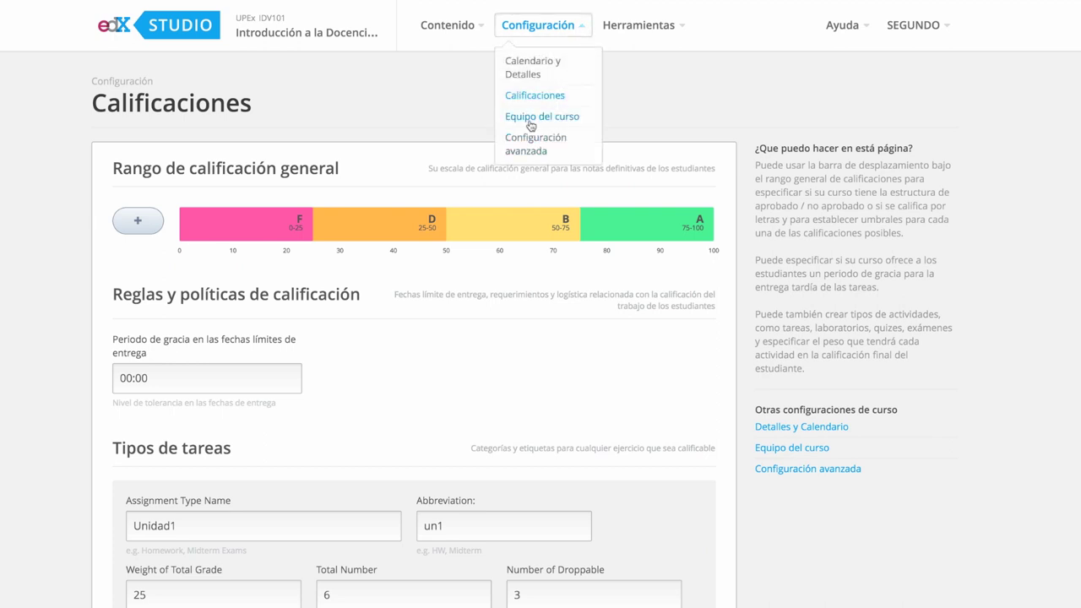
Review the Equipo del curso page listing members with the Administrador role
{"action": "left_click", "coordinate": [530, 125]}
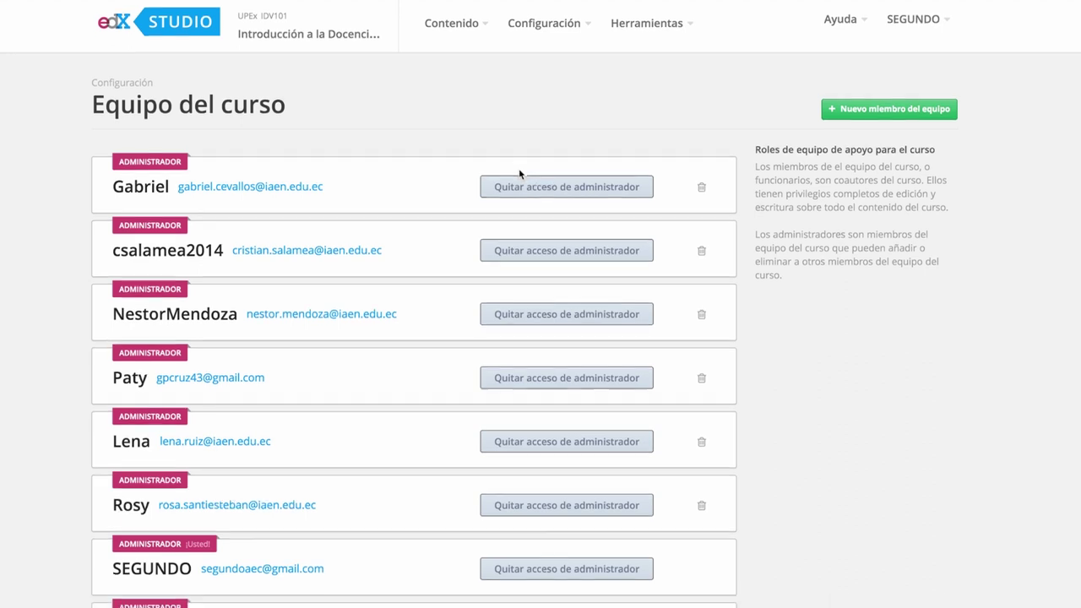
{"action": "scroll", "coordinate": [519, 174], "scroll_direction": "down", "scroll_amount": 1}
{"action": "scroll", "coordinate": [515, 169], "scroll_direction": "up", "scroll_amount": 1}
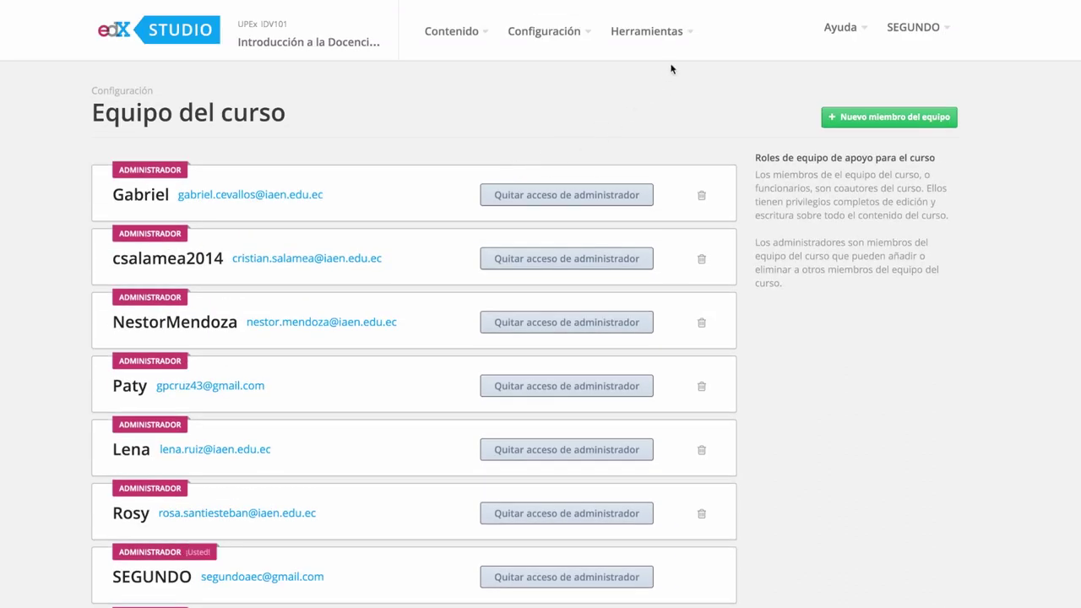
{"action": "left_click", "coordinate": [586, 39]}
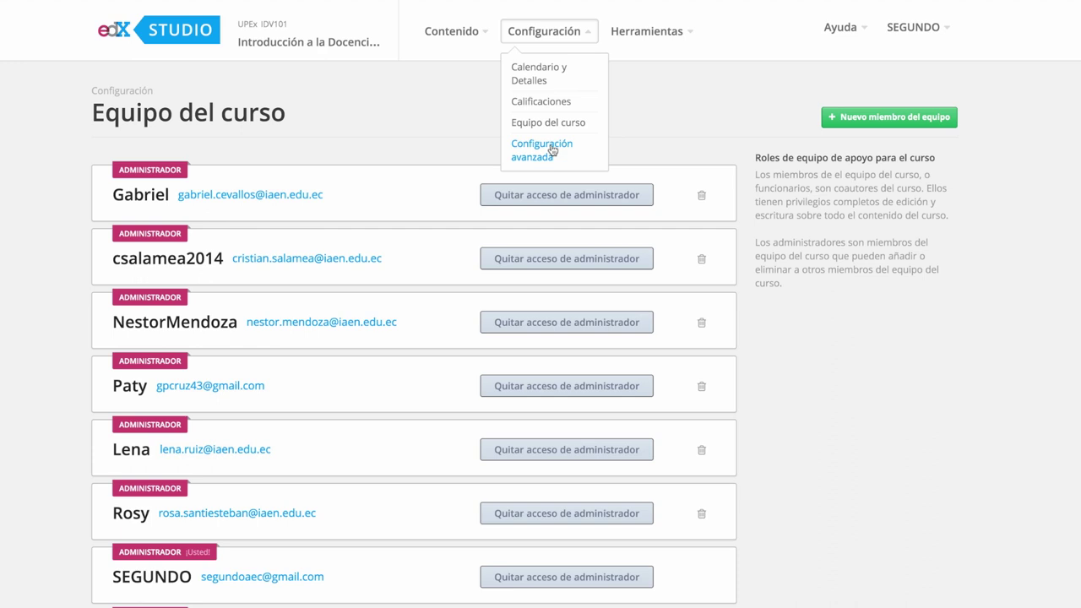
View Configuración avanzada, where advanced_modules lists word_cloud, peergrading and combinedopenended
{"action": "left_click", "coordinate": [553, 151]}
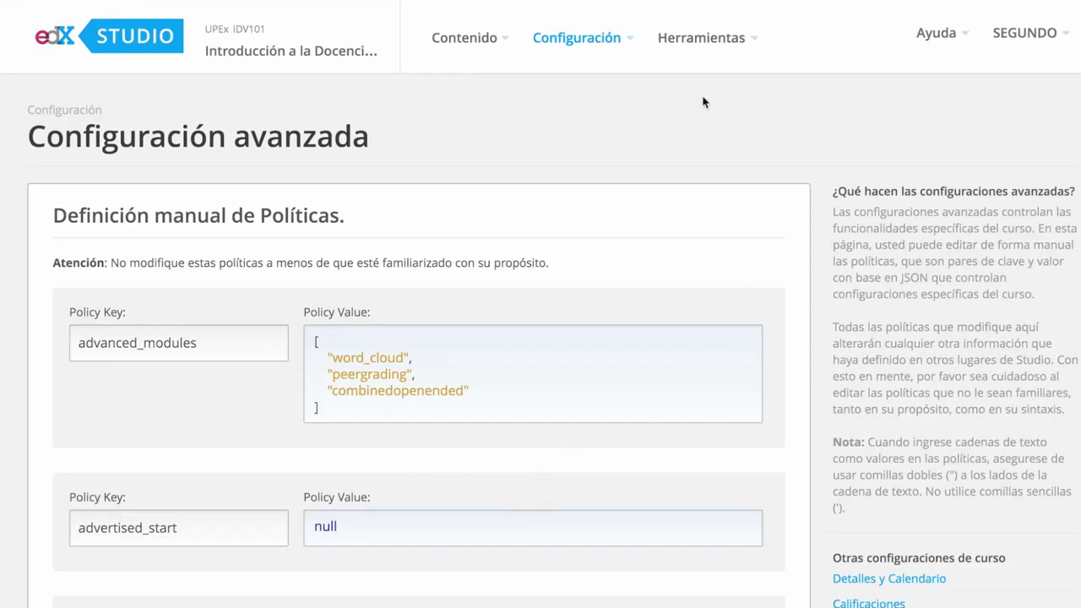
{"action": "left_click", "coordinate": [723, 50]}
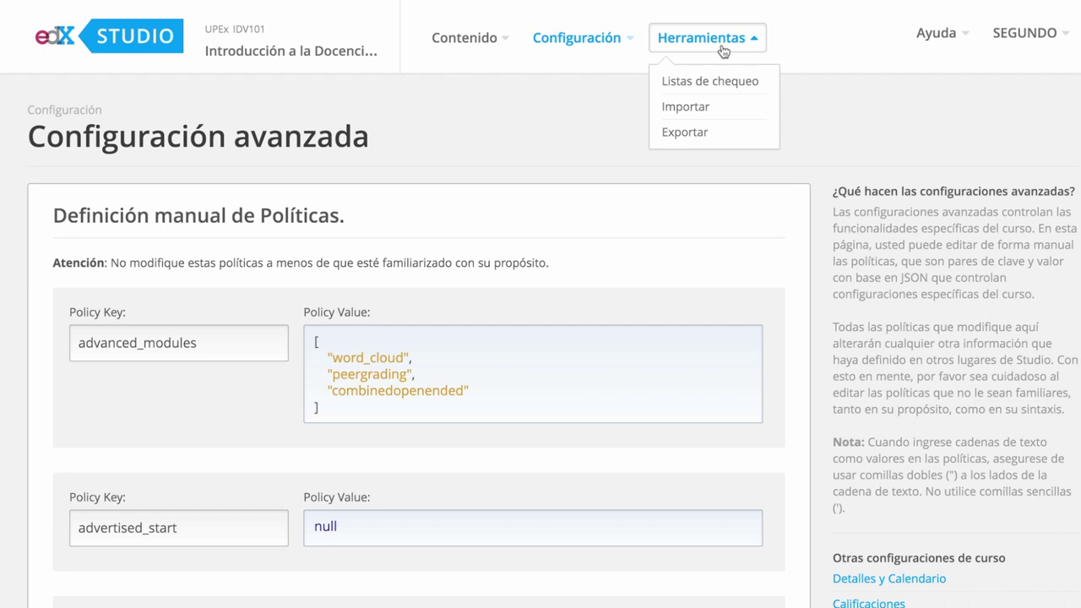
Review the Listas de chequeo page, with Getting Started With Studio at 0 of 5 tasks
{"action": "left_click", "coordinate": [714, 82]}
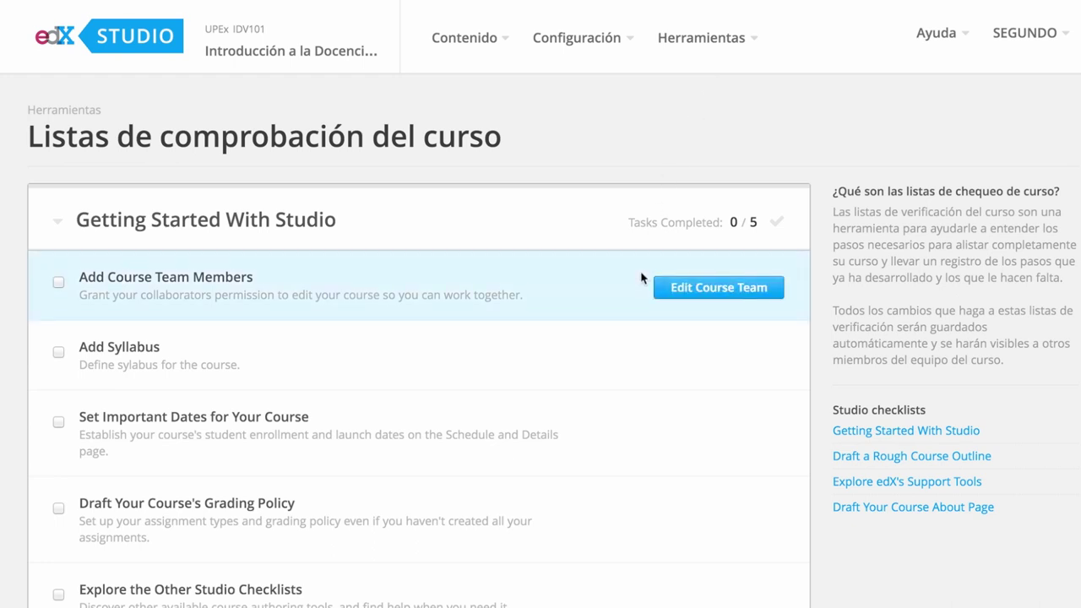
{"action": "scroll", "coordinate": [644, 279], "scroll_direction": "down", "scroll_amount": 2}
{"action": "scroll", "coordinate": [638, 282], "scroll_direction": "up", "scroll_amount": 3}
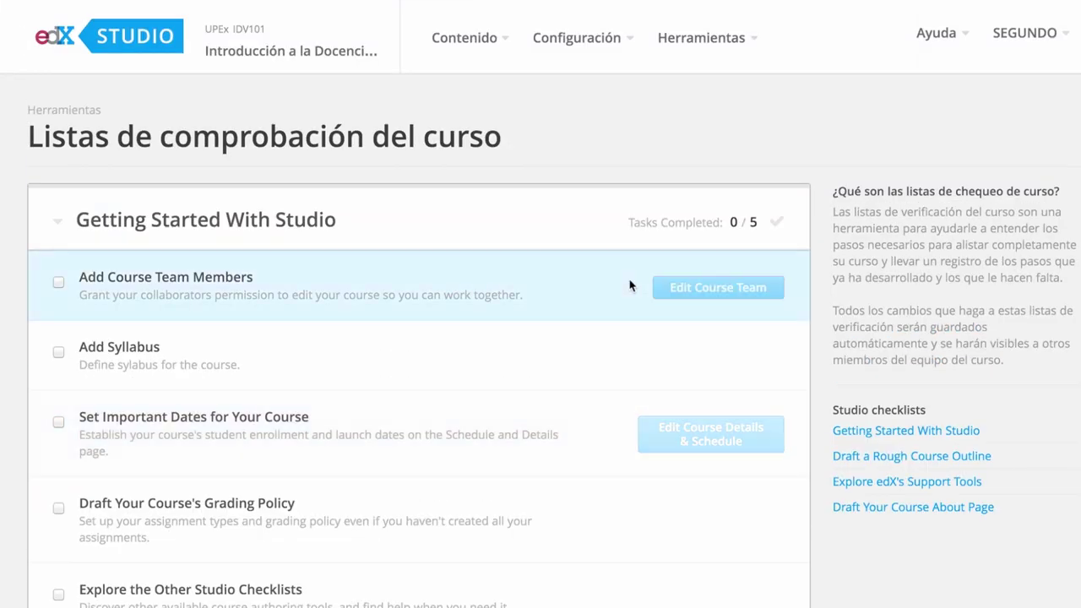
{"action": "left_click", "coordinate": [754, 40]}
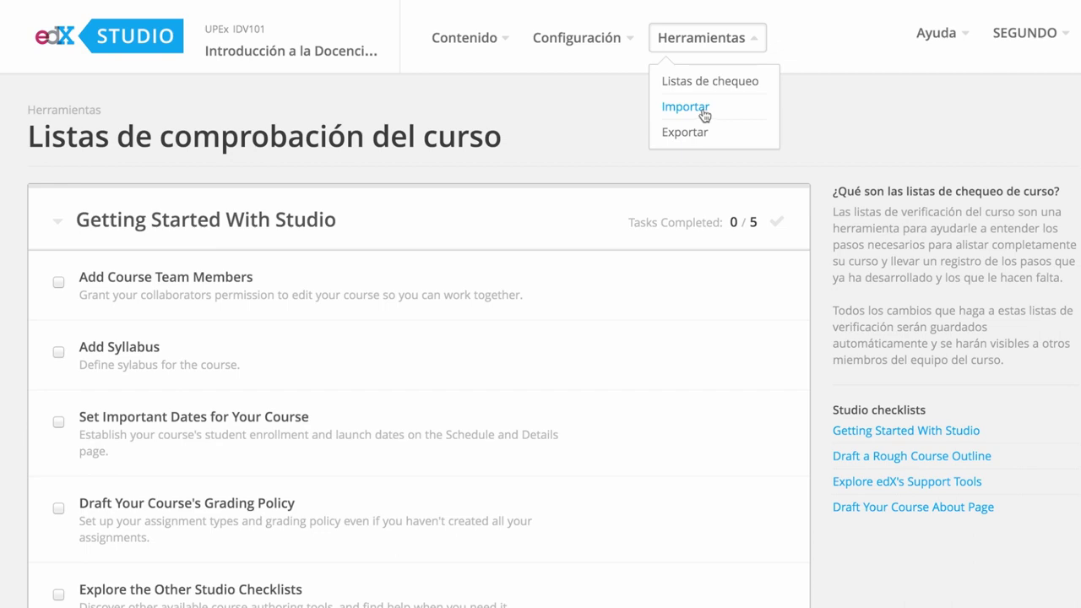
Open the Importar page for replacing course content with a .tar.gz file
{"action": "left_click", "coordinate": [705, 115]}
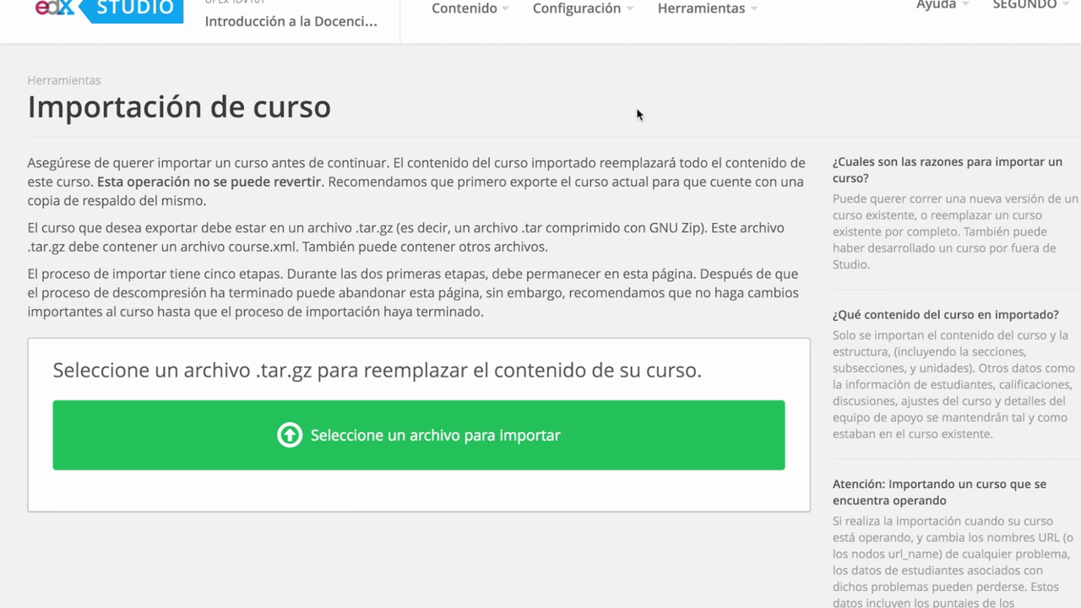
{"action": "left_click", "coordinate": [753, 18]}
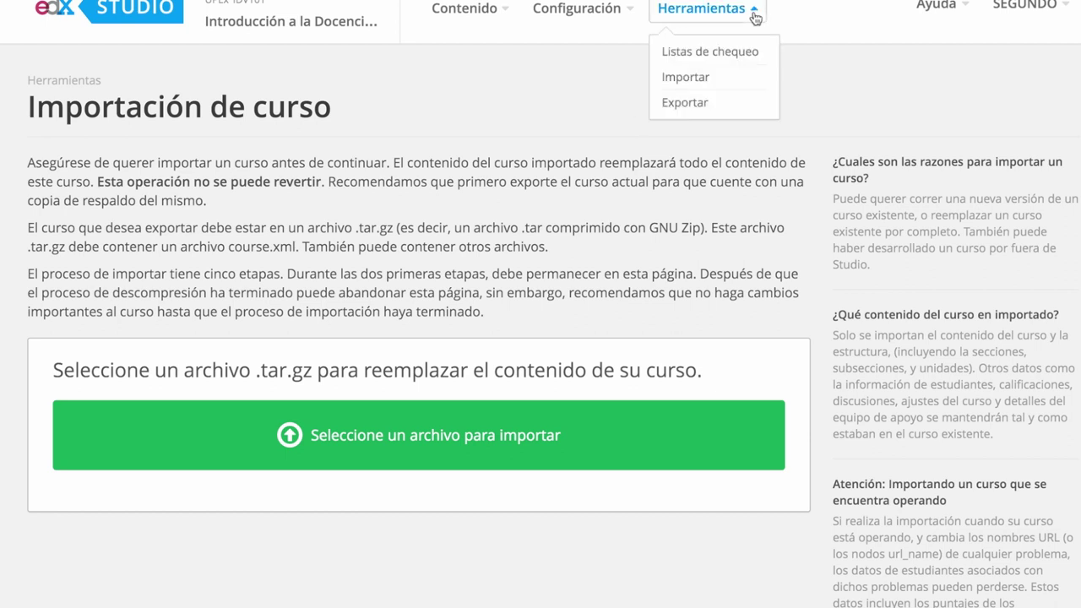
Open the Exportación del Curso page from the Herramientas menu to export the course as .tar.gz
{"action": "left_click", "coordinate": [698, 106]}
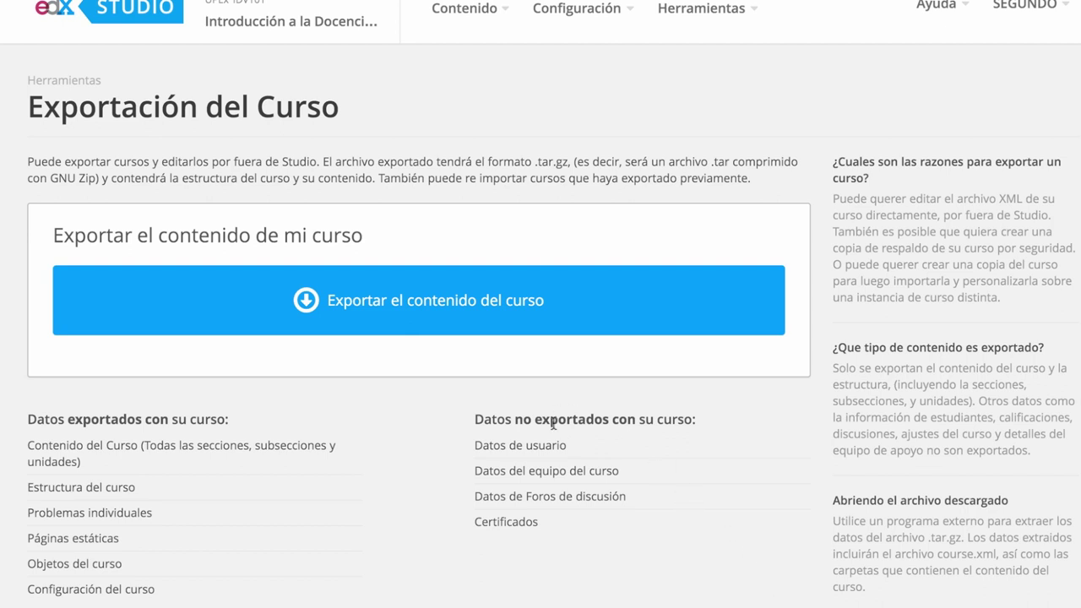
Return through Mis cursos to the Introducción a la Docencia Virtual outline showing Unidad1, Unidad2 and Homework
{"action": "left_click", "coordinate": [306, 31]}
{"action": "scroll", "coordinate": [386, 144], "scroll_direction": "down", "scroll_amount": 5}
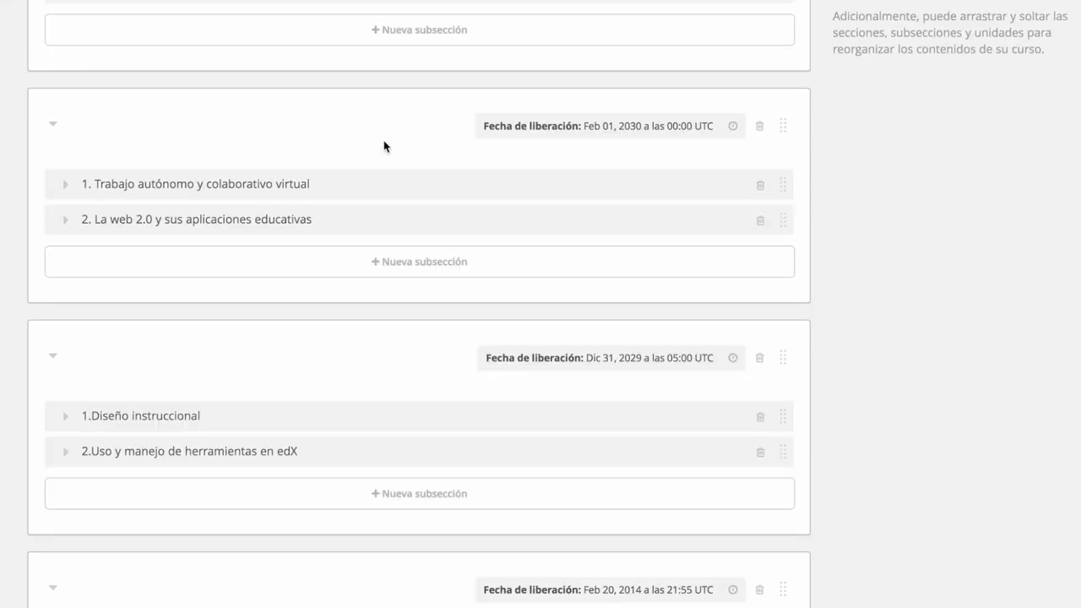
{"action": "scroll", "coordinate": [384, 146], "scroll_direction": "up", "scroll_amount": 5}
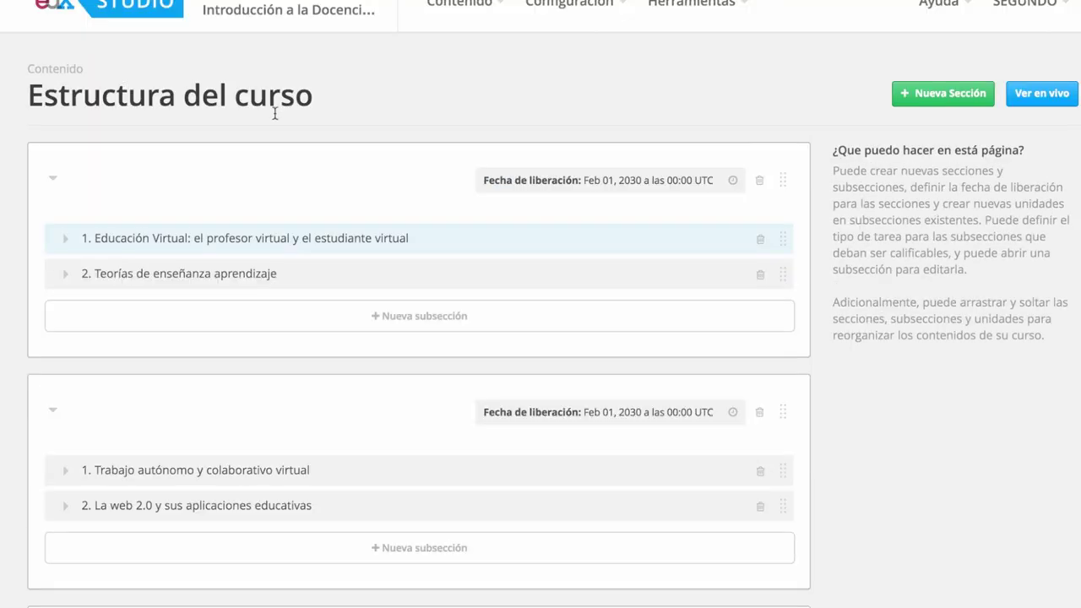
{"action": "left_click", "coordinate": [128, 14]}
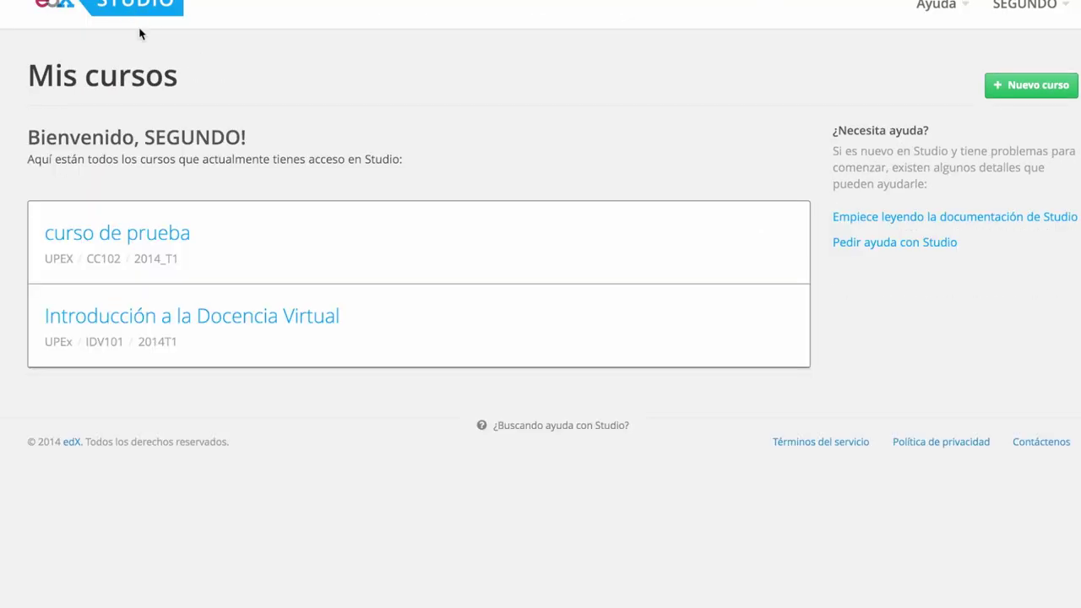
{"action": "left_click", "coordinate": [287, 312]}
{"action": "scroll", "coordinate": [339, 310], "scroll_direction": "down", "scroll_amount": 3}
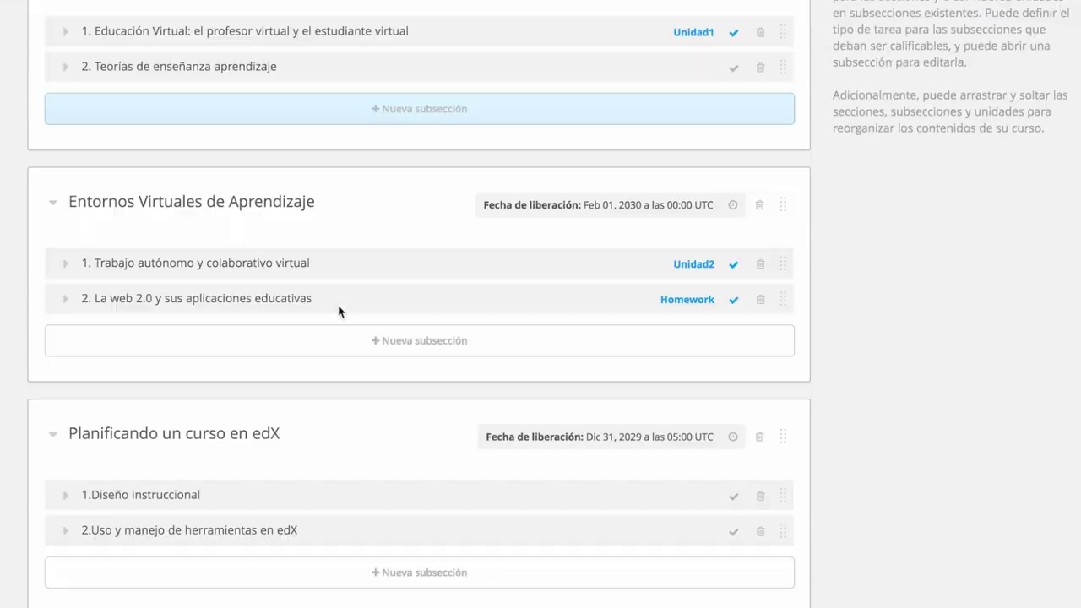
{"action": "scroll", "coordinate": [339, 311], "scroll_direction": "up", "scroll_amount": 2}
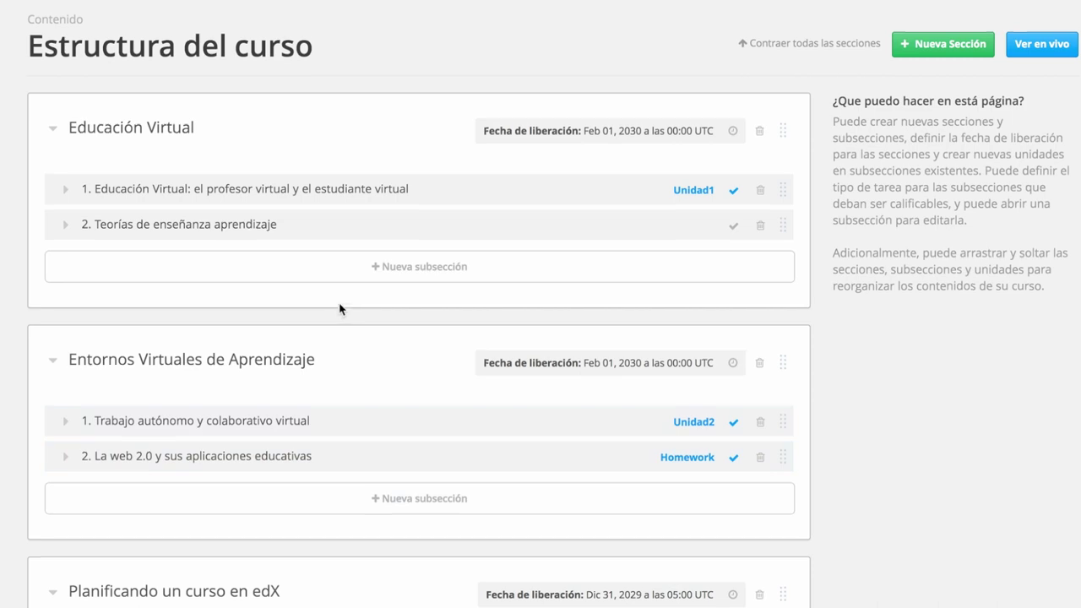
{"action": "scroll", "coordinate": [341, 309], "scroll_direction": "up", "scroll_amount": 1}
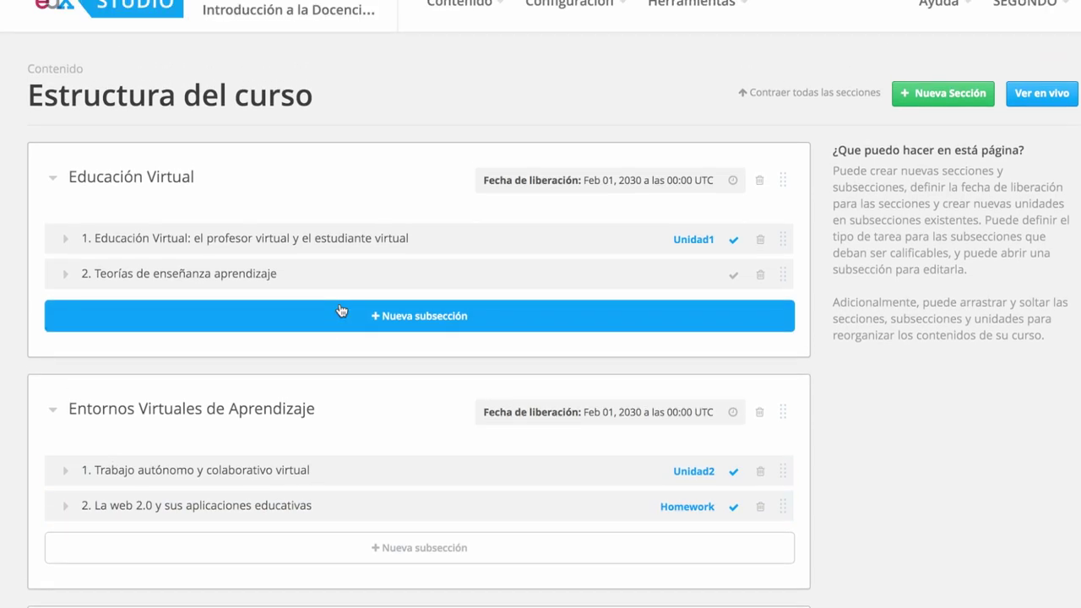